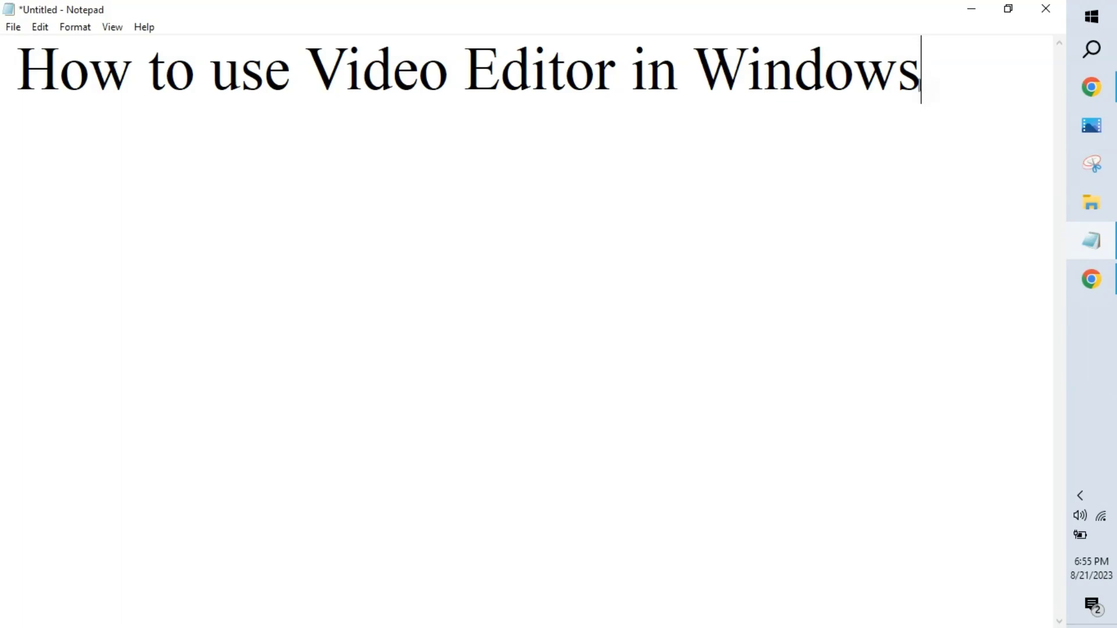
Step: Search Windows for "Video Editor" and open the Video Editor app
click(1094, 50)
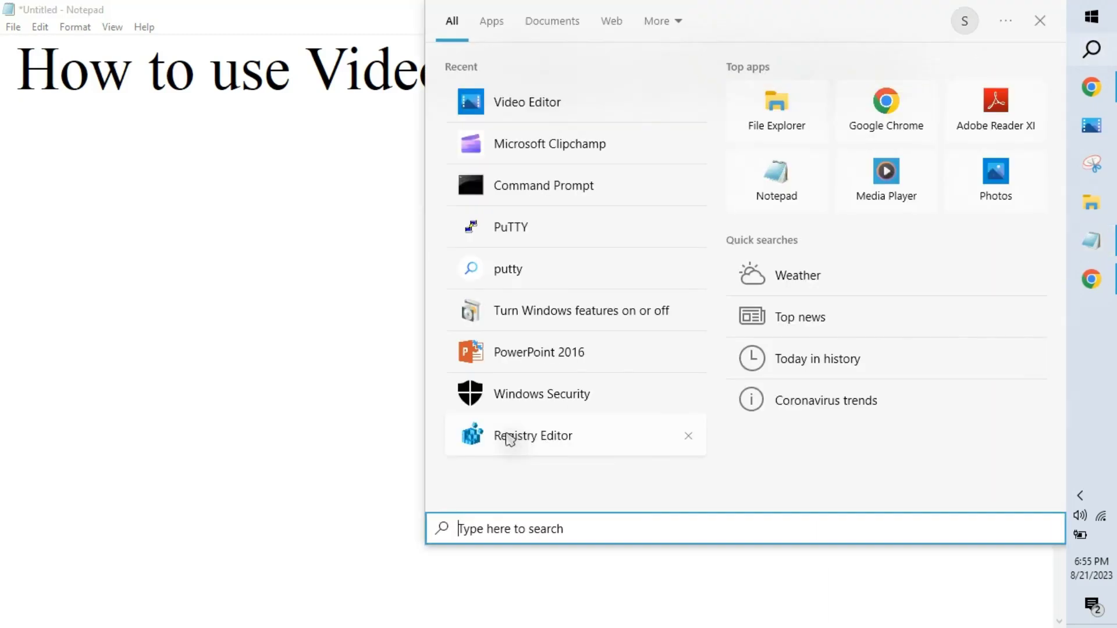
text(Video Editor)
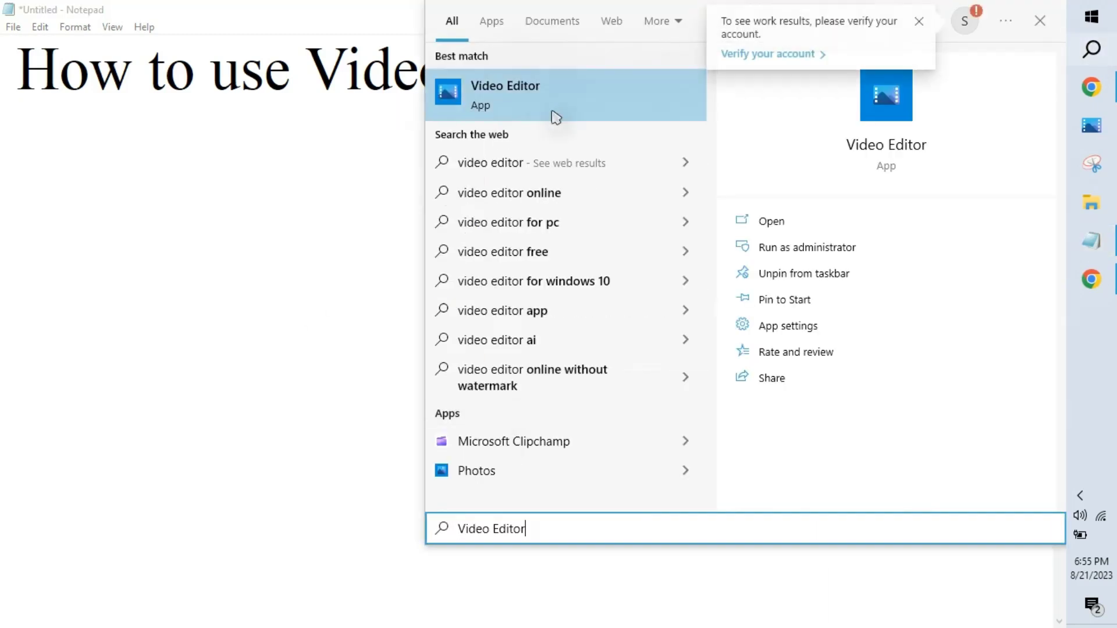
click(774, 217)
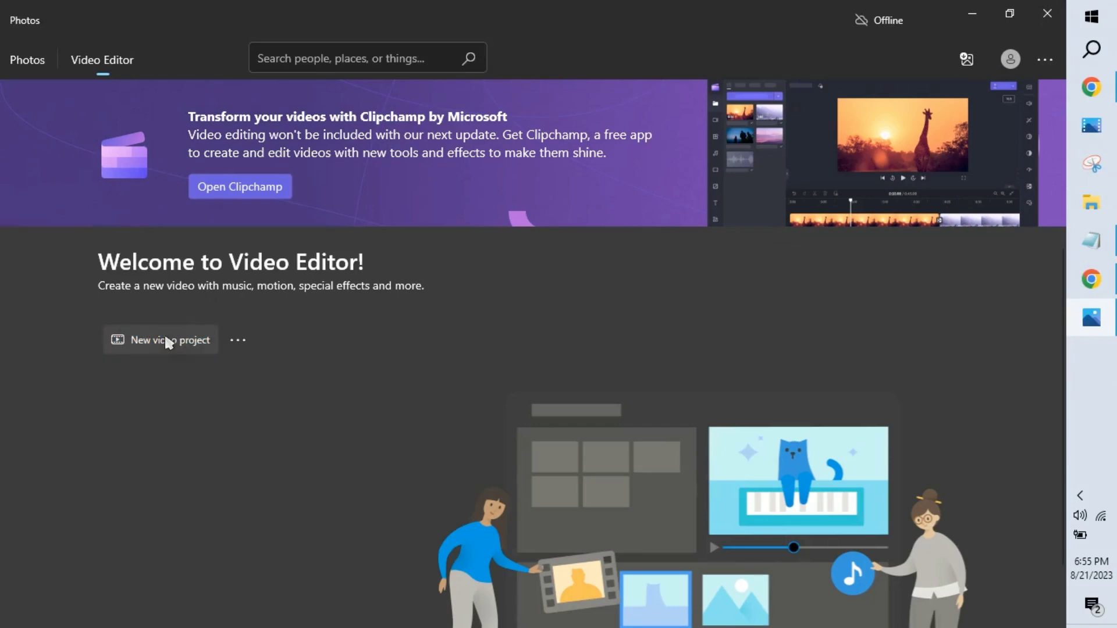
Step: Create a new video project and name it Demo
click(165, 337)
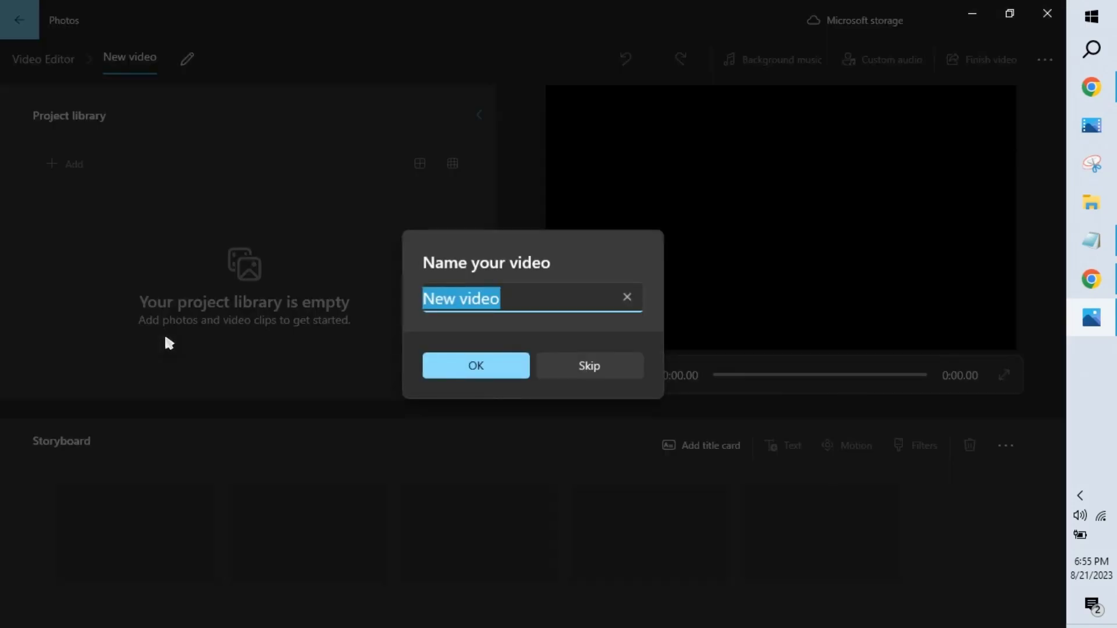
text(Demo)
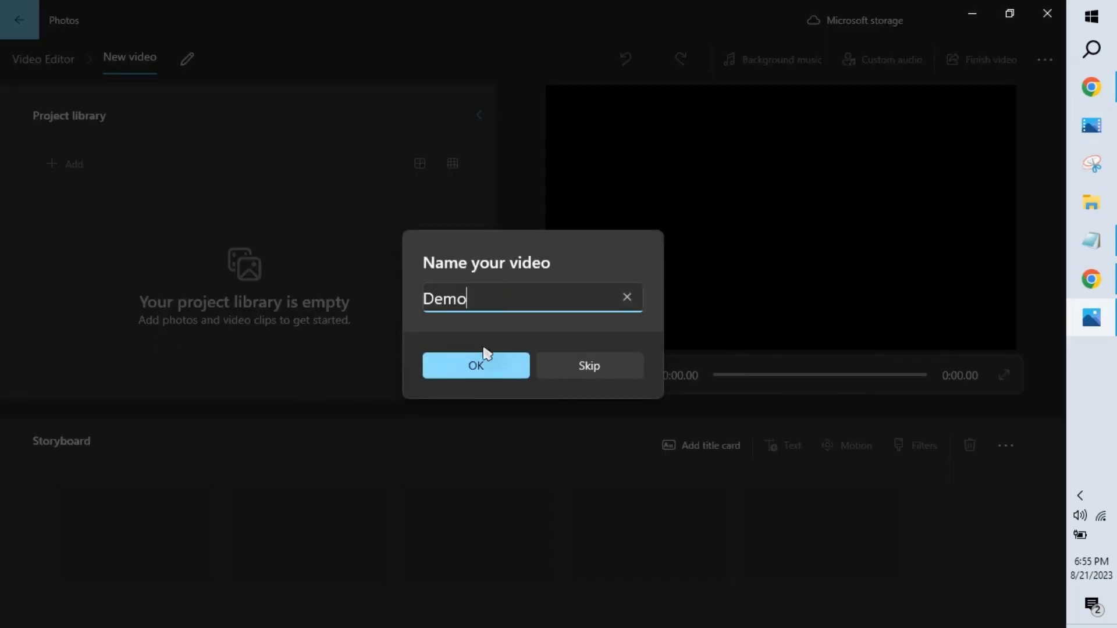
click(474, 363)
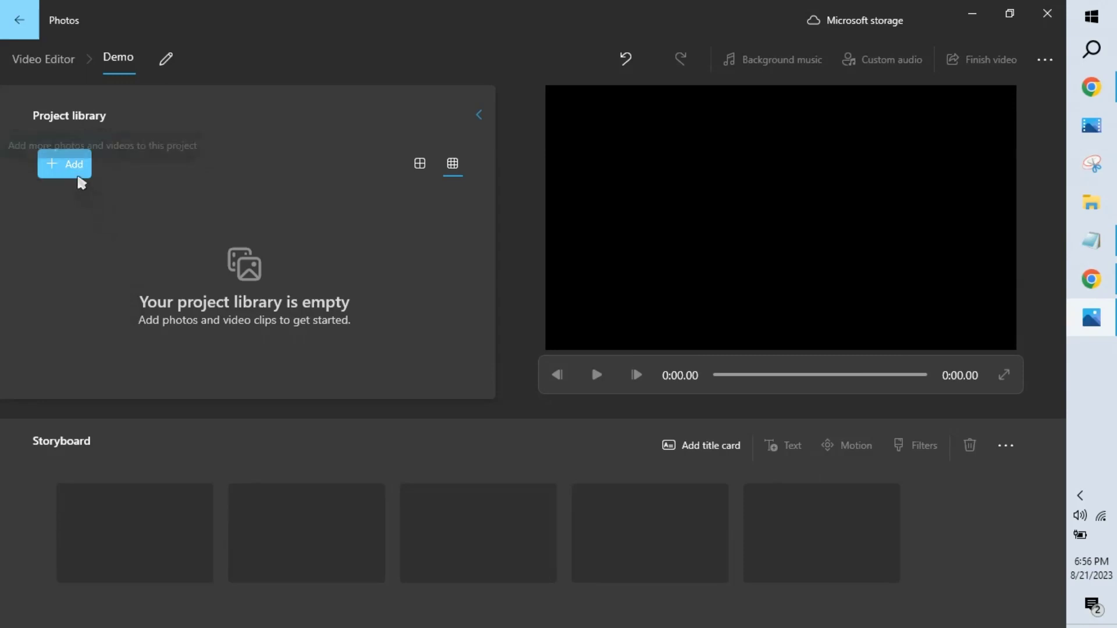
Step: Add the picture of zebras in dry grass from the web image category Animals to the project library
click(78, 174)
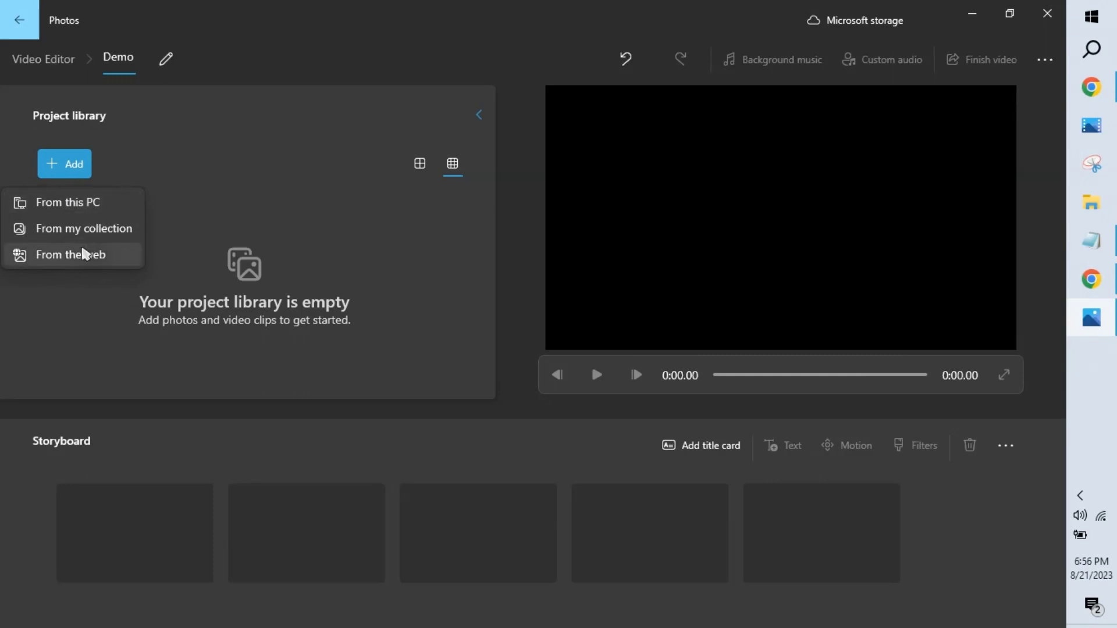
click(94, 255)
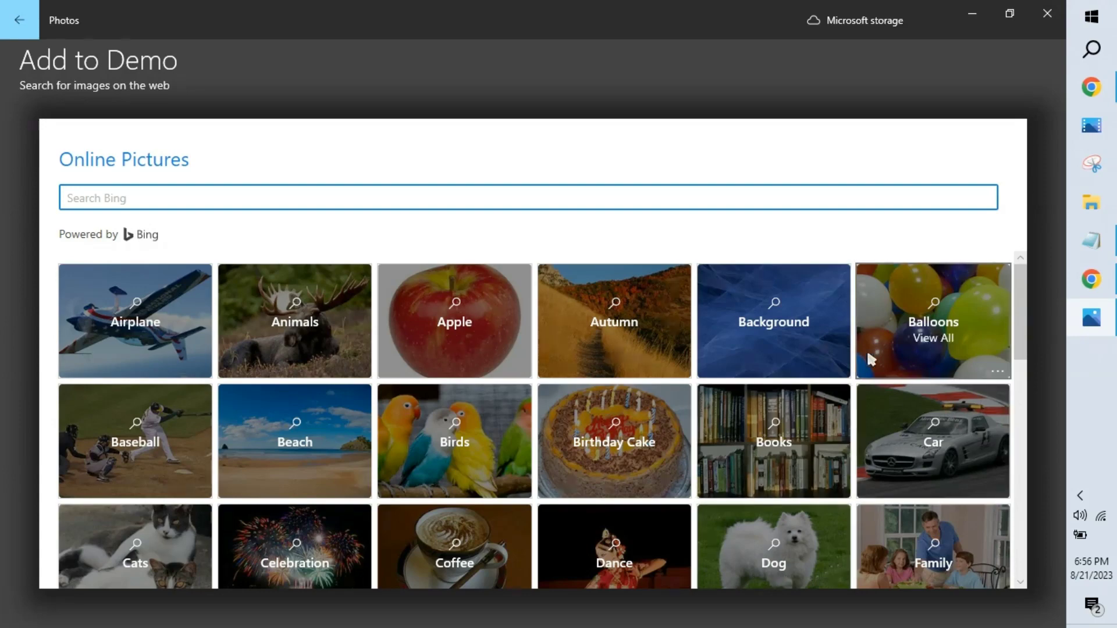
click(293, 343)
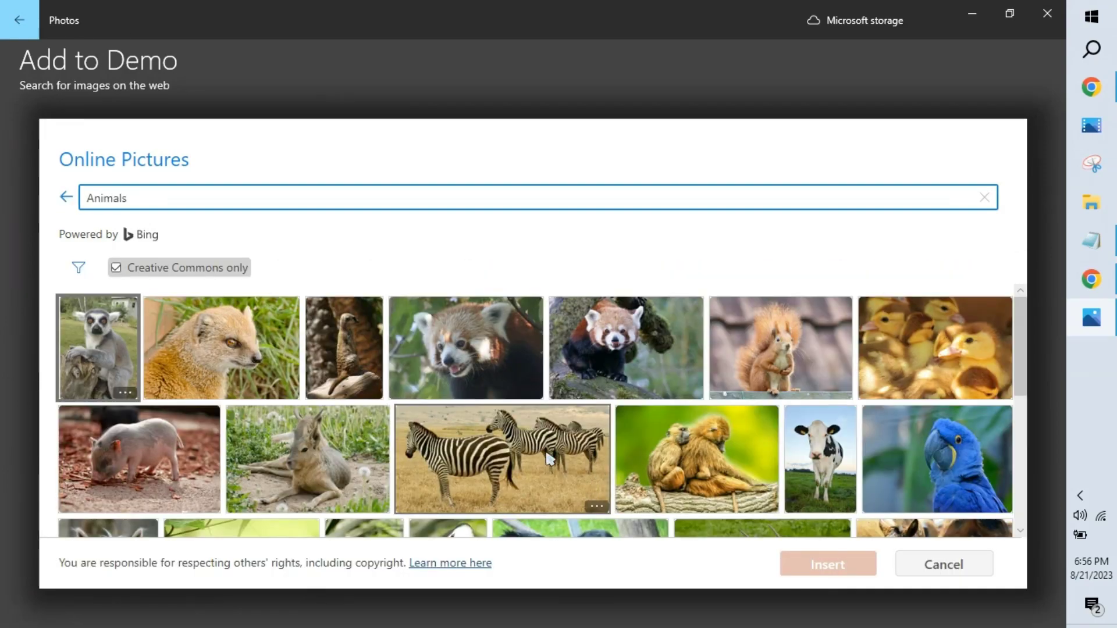
click(549, 458)
click(808, 556)
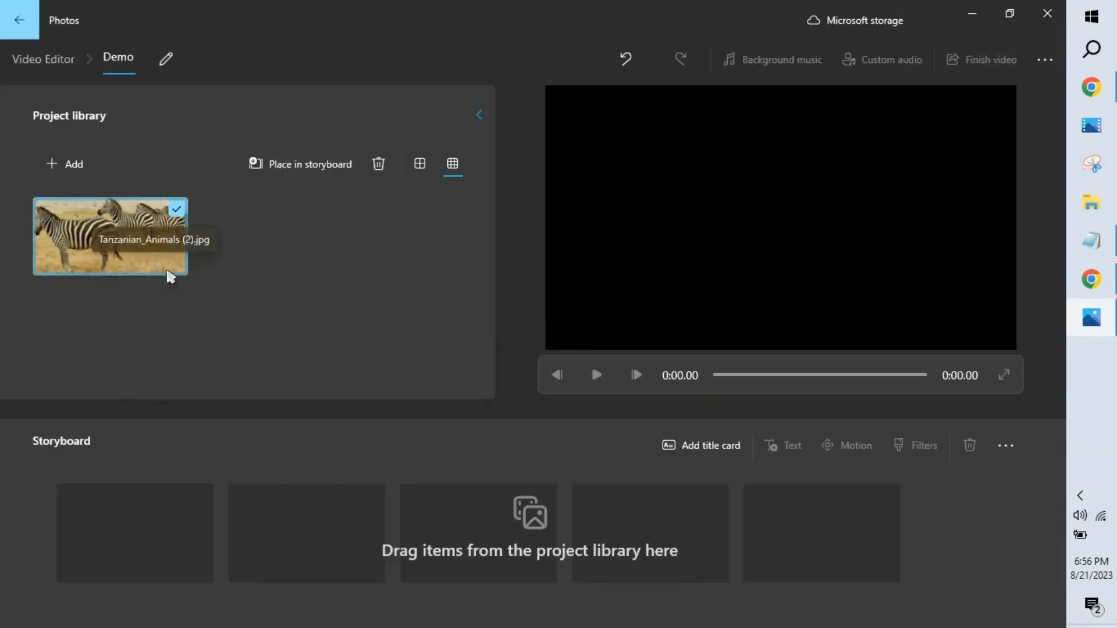
Step: Add the image ZMBC10.jpg from this PC's Downloads folder to the project library
click(70, 168)
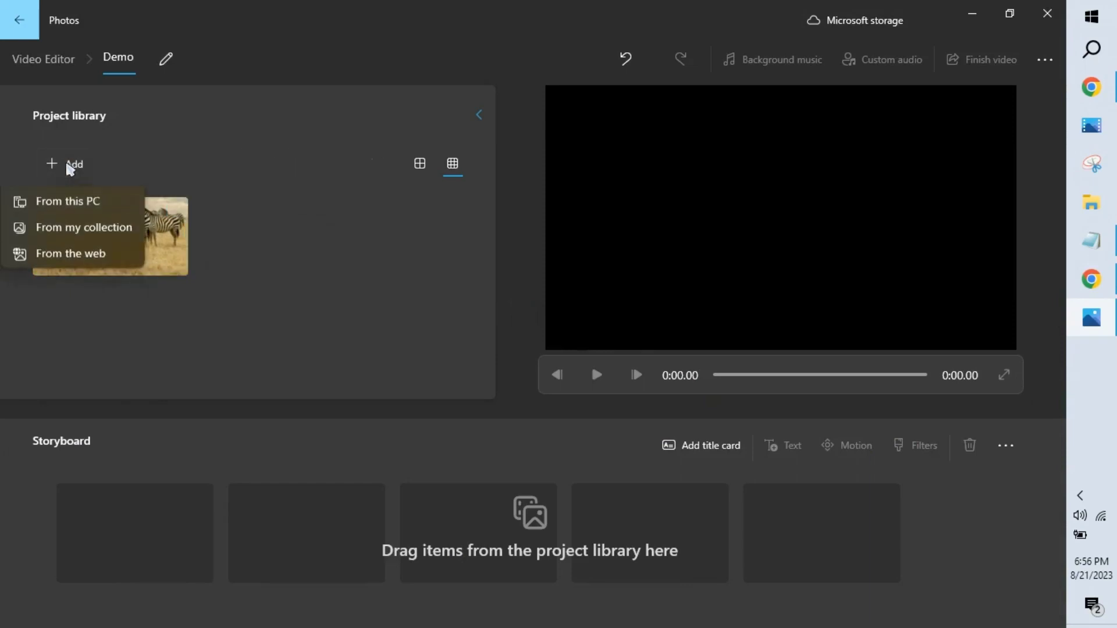
click(69, 203)
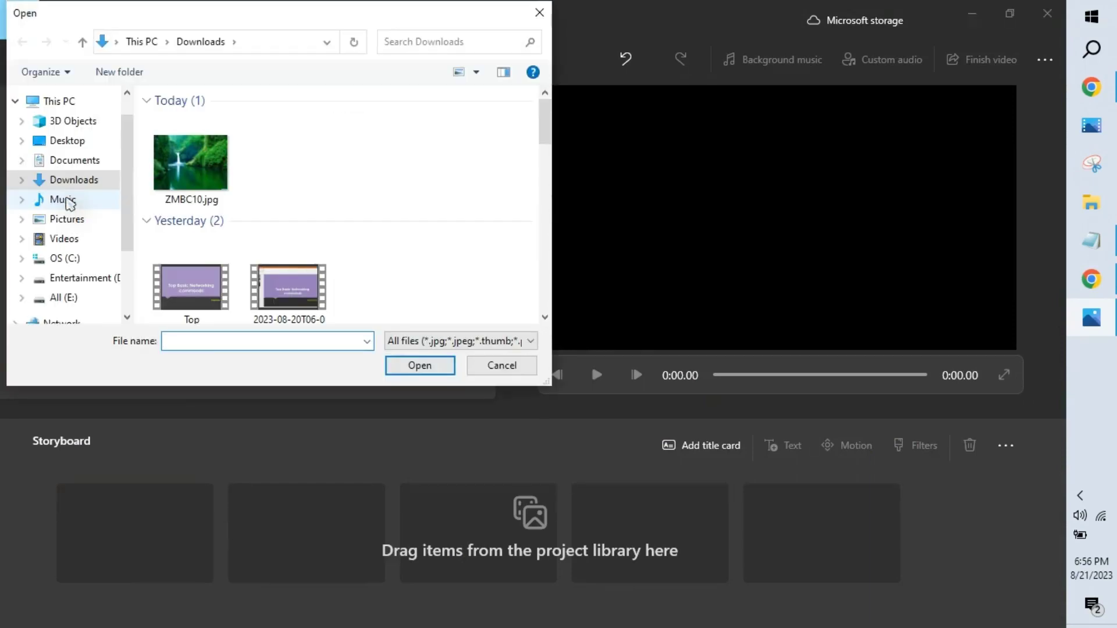
click(219, 175)
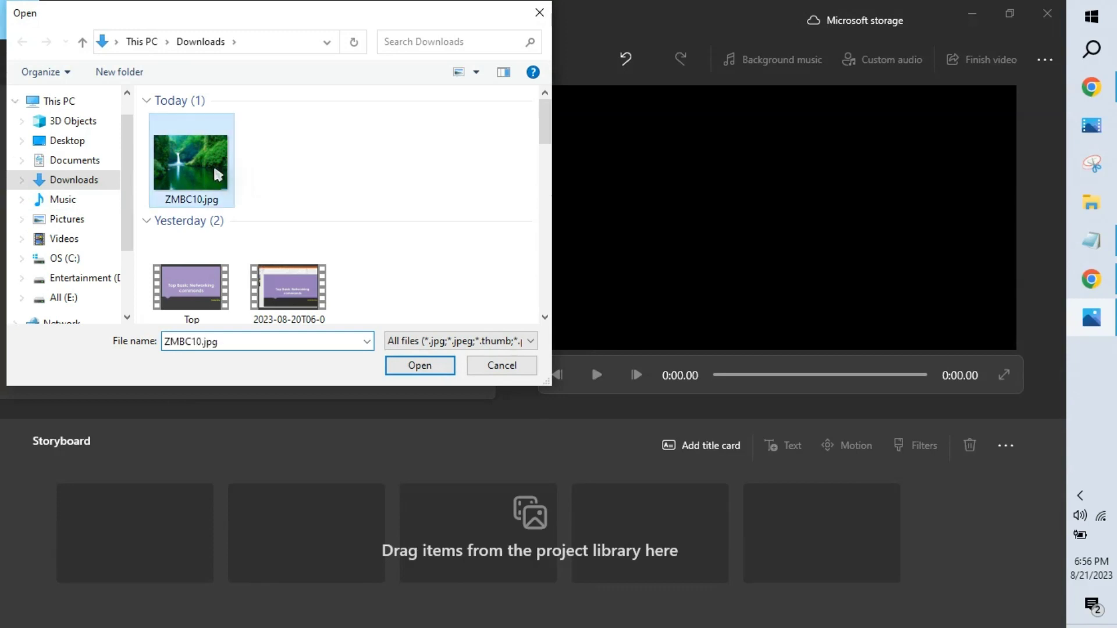
click(430, 369)
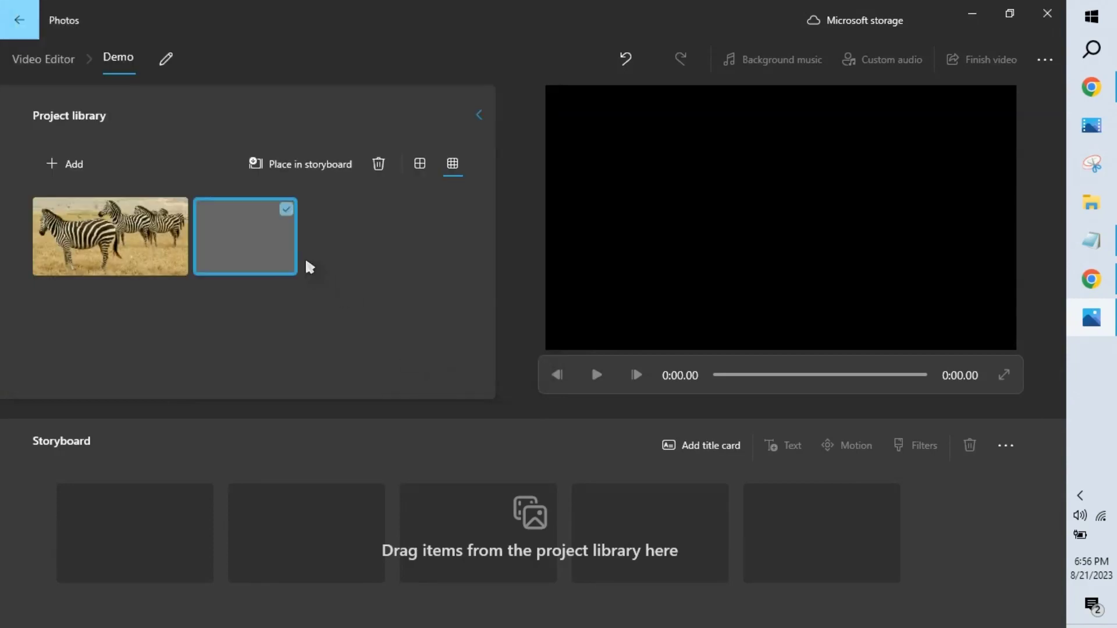
Step: Add the video Top command.mp4 from this PC's Downloads folder to the project library
click(73, 170)
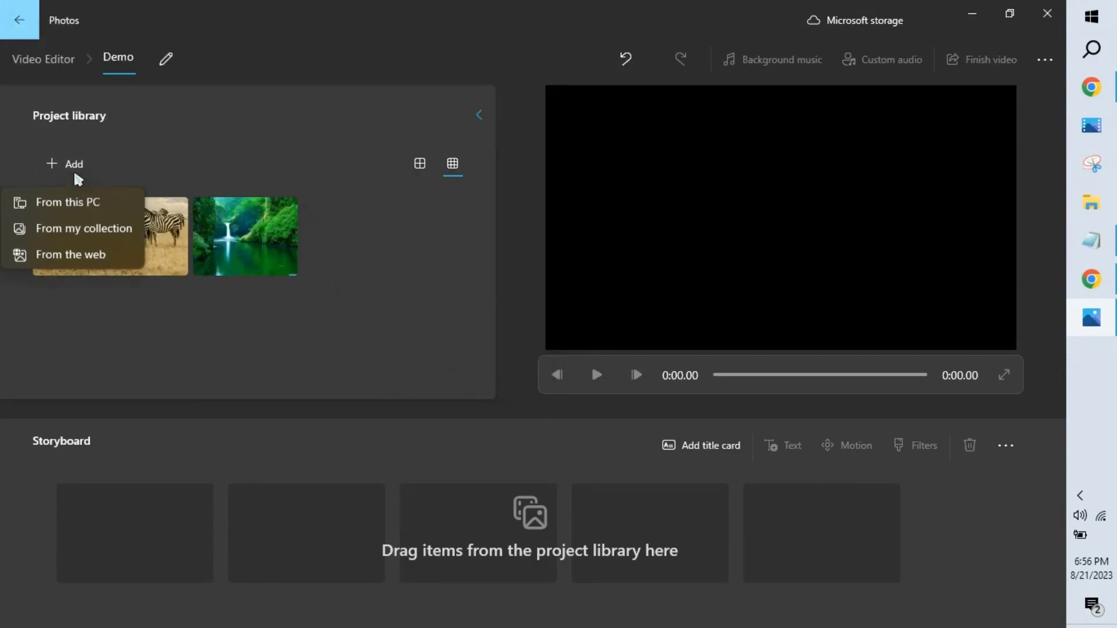
click(80, 203)
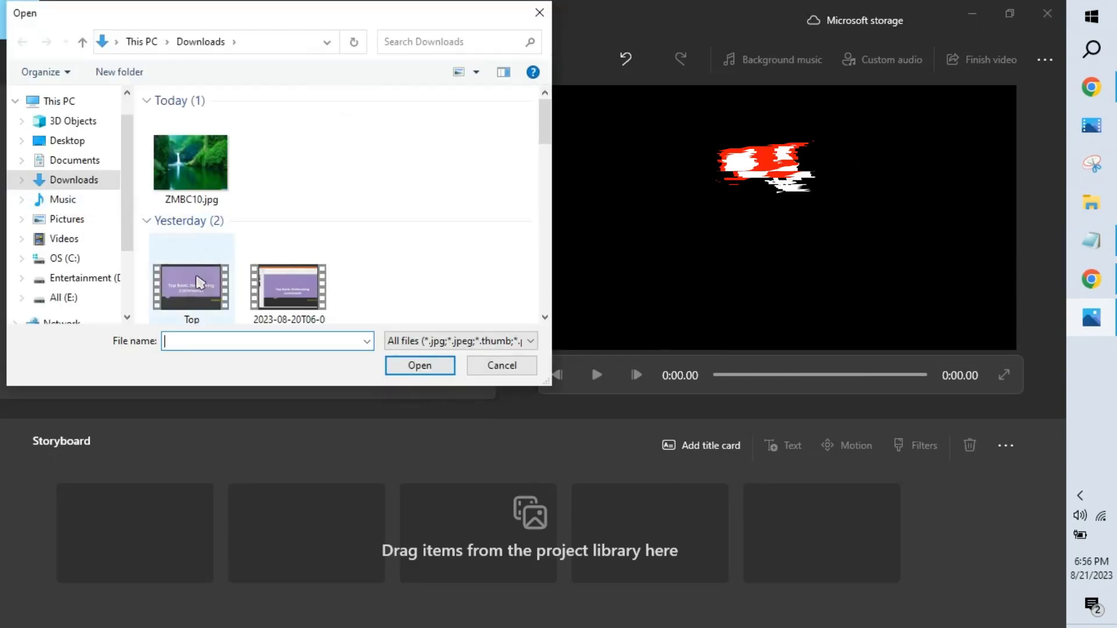
click(199, 281)
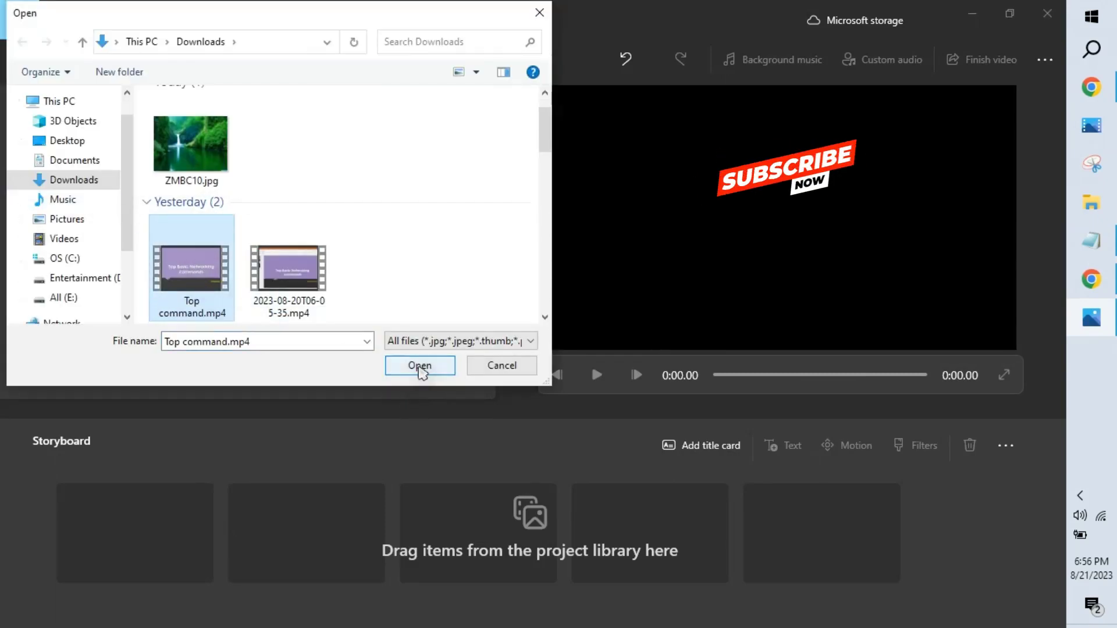
click(419, 366)
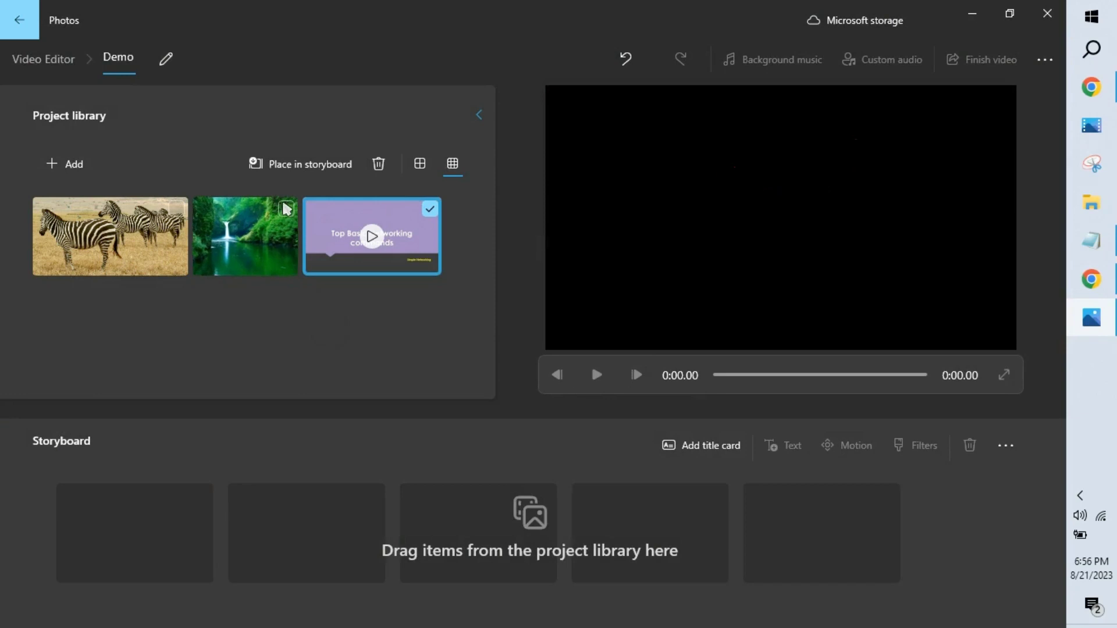
Step: Select the waterfall and zebra pictures along with the video and place all three in the storyboard
click(285, 208)
click(180, 203)
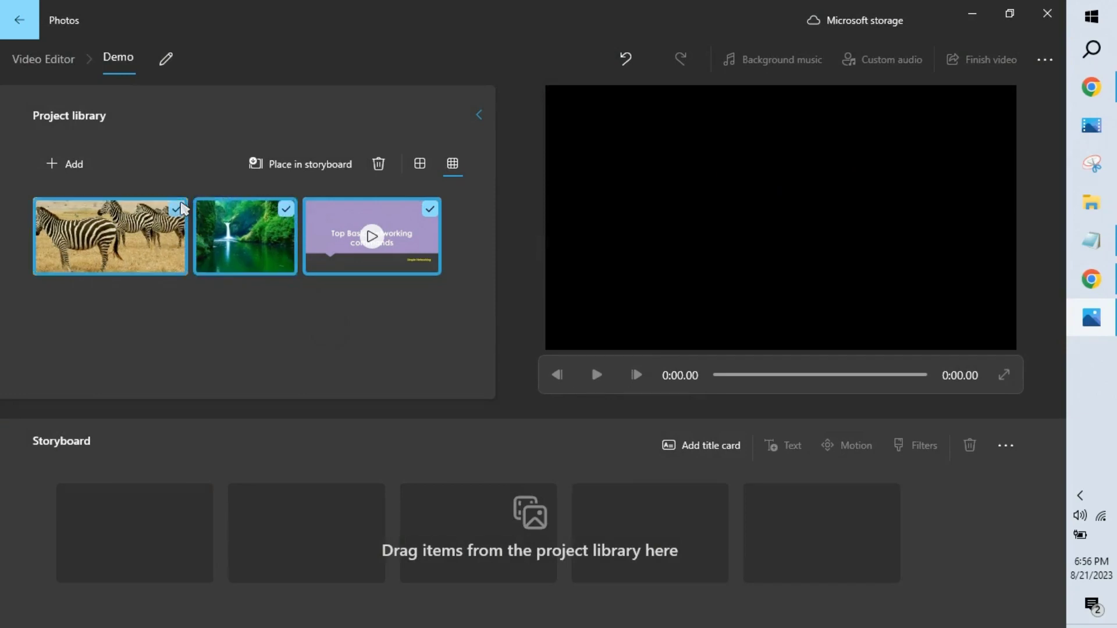
click(292, 174)
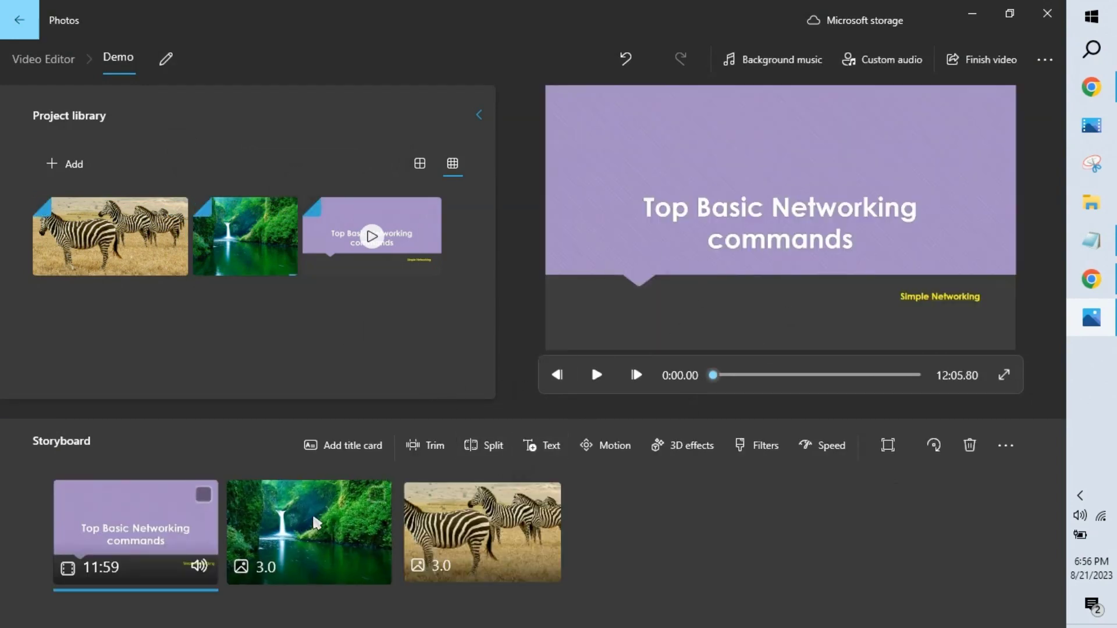
Step: Move the waterfall picture ahead of the video clip in the storyboard and play the preview
drag(282, 530, 154, 542)
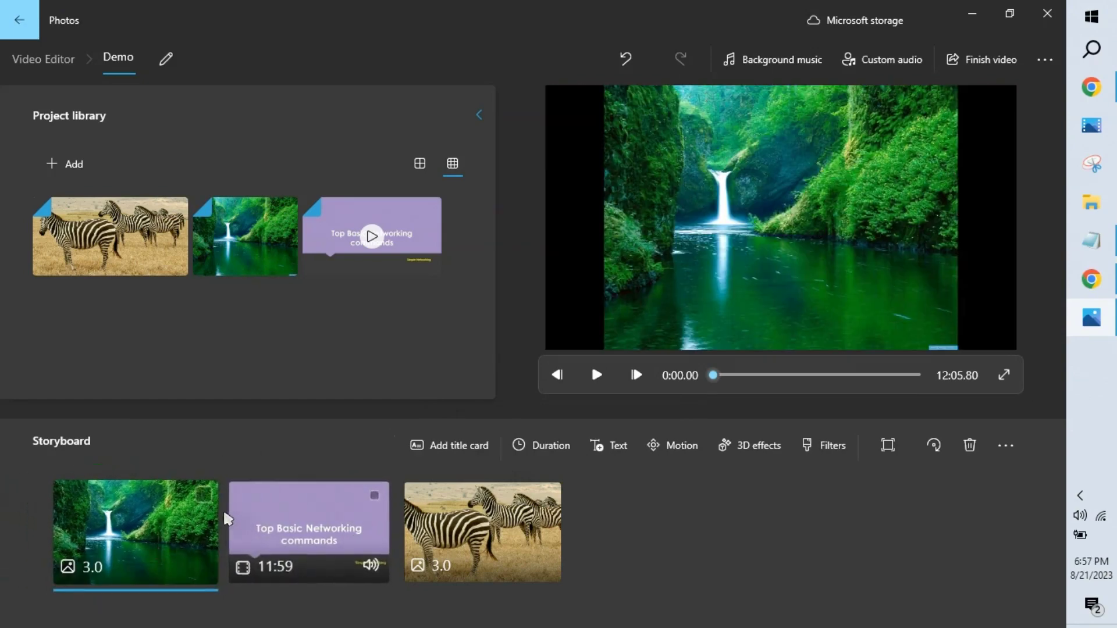
click(596, 379)
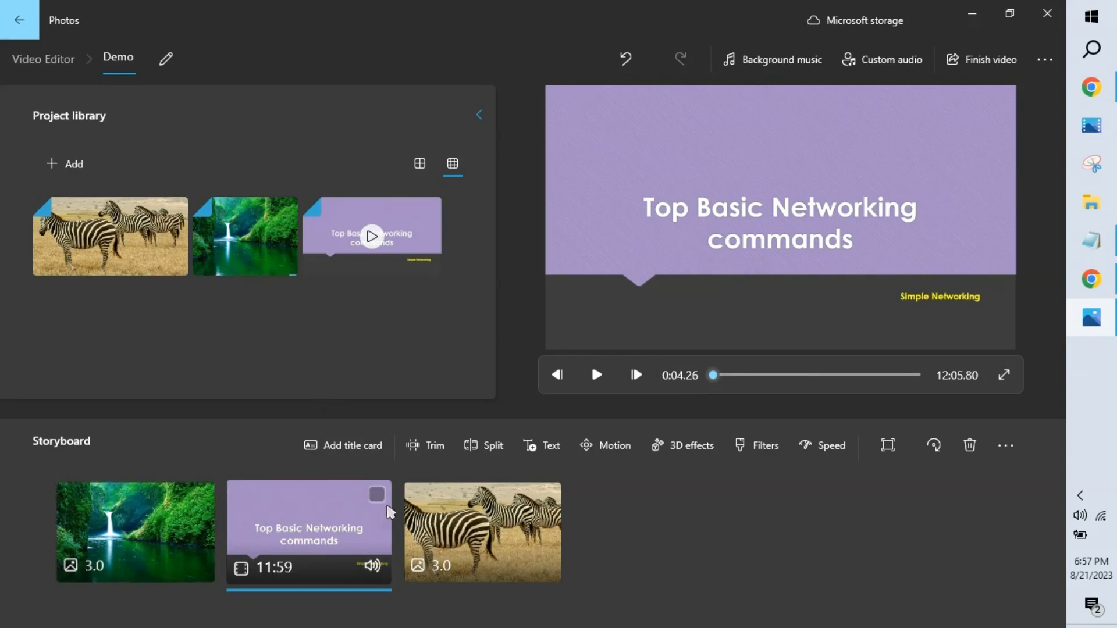
Step: Trim the networking commands video clip to start at about 0:36.23 and end at about 11:43.40
click(378, 497)
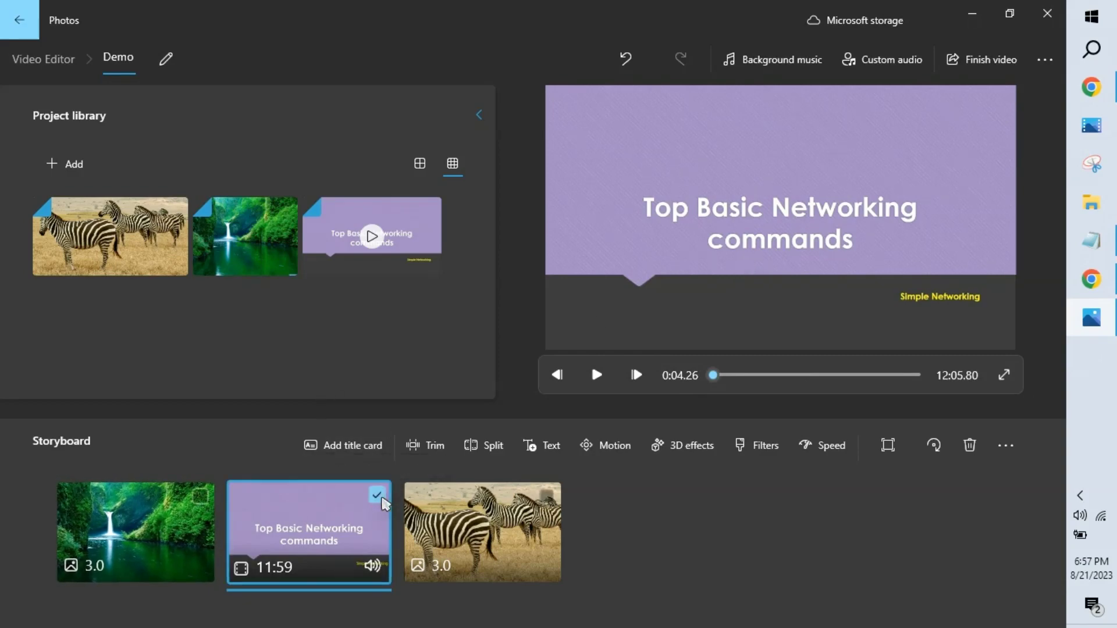
click(429, 453)
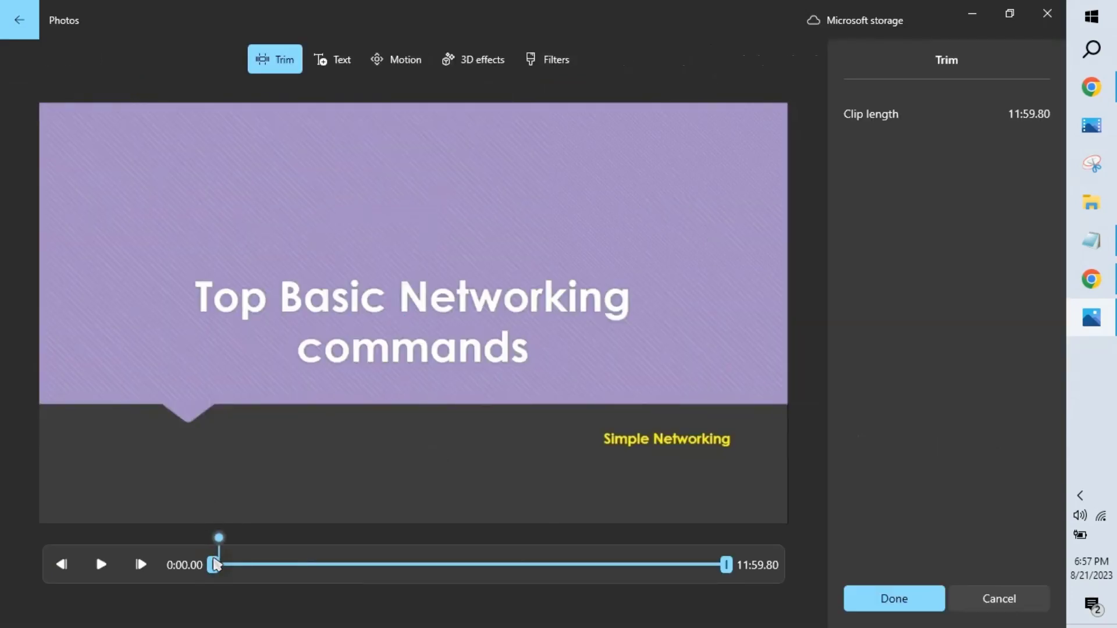
drag(215, 564, 222, 565)
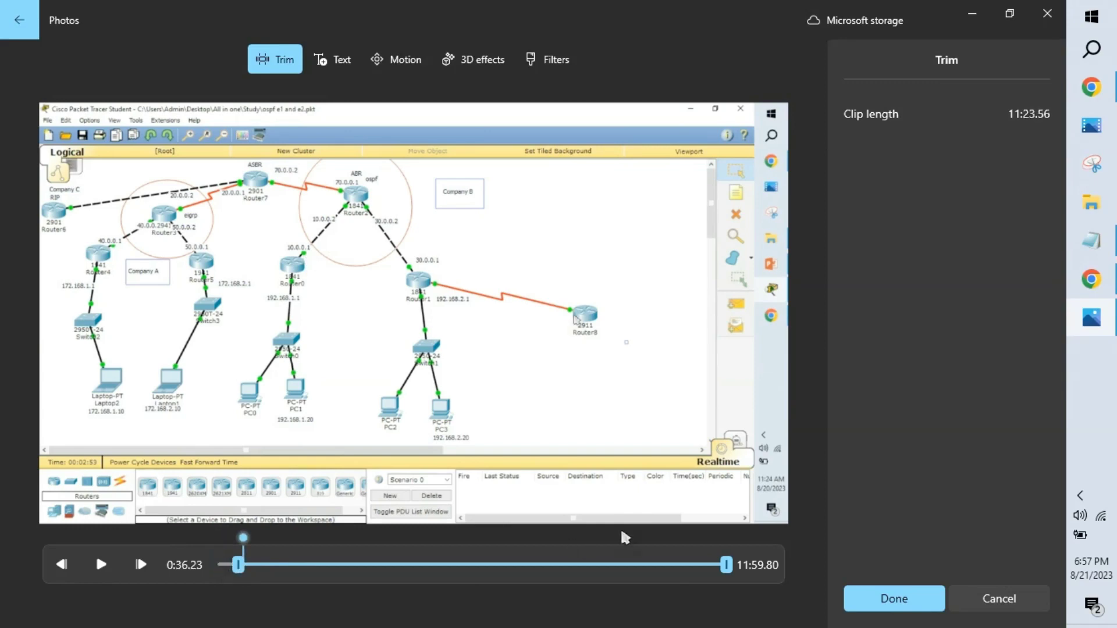
drag(734, 570, 715, 572)
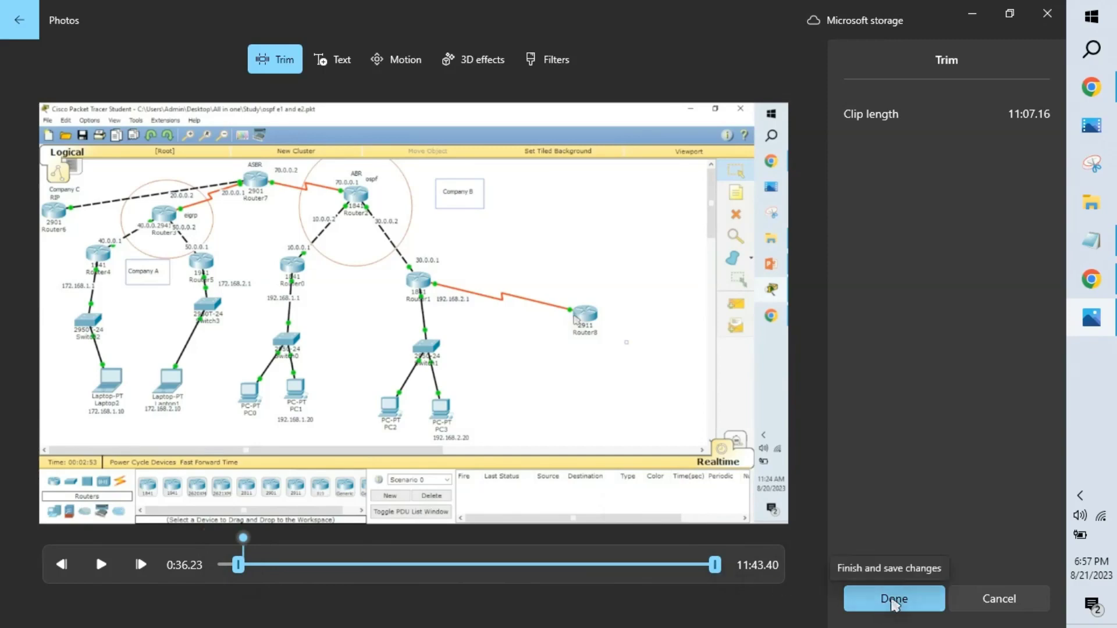
click(894, 599)
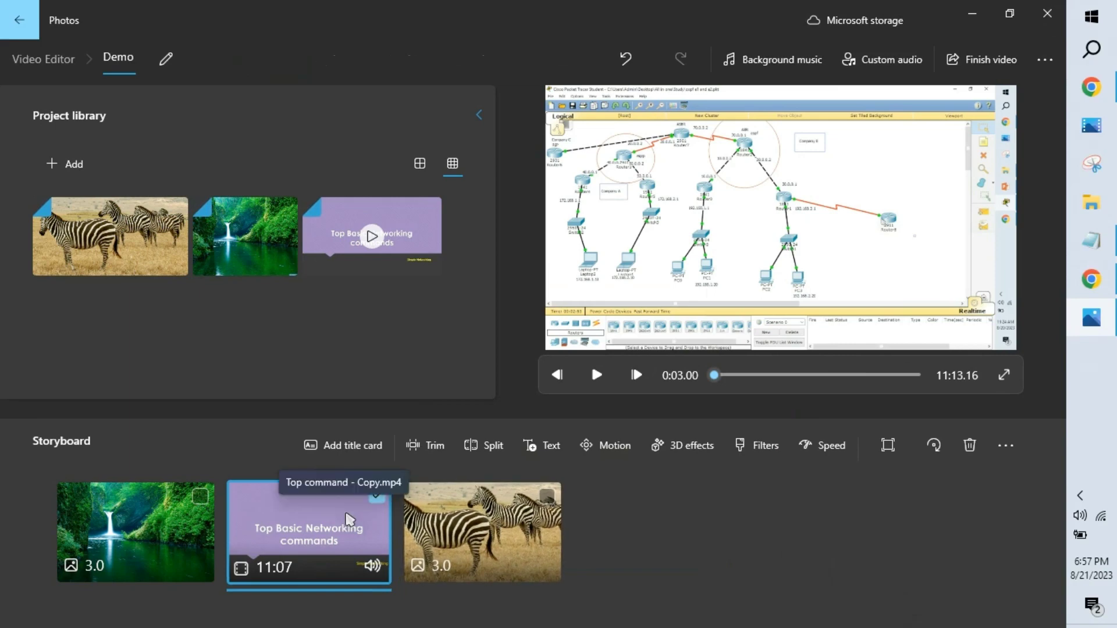
Step: Add a title card before the networking commands video clip in the storyboard
click(348, 457)
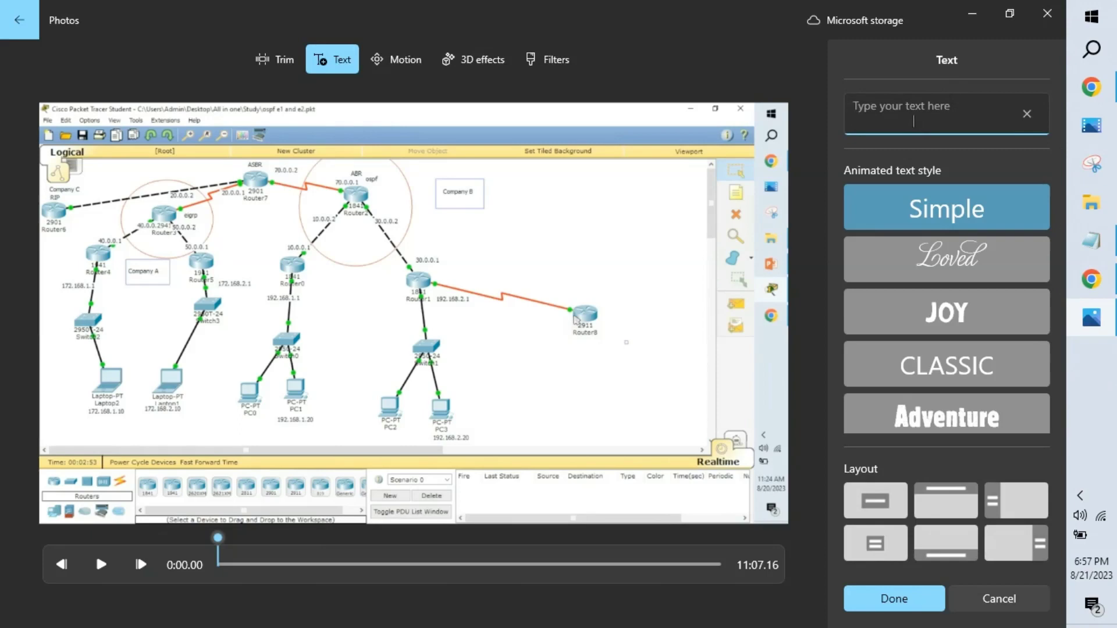
text(Thank you)
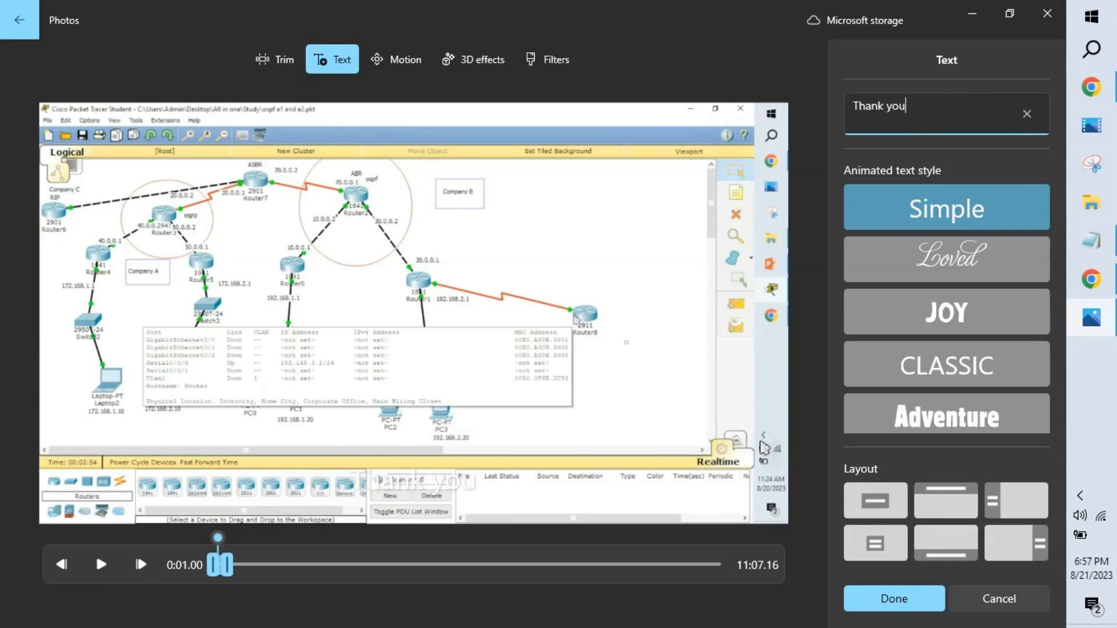
click(1011, 602)
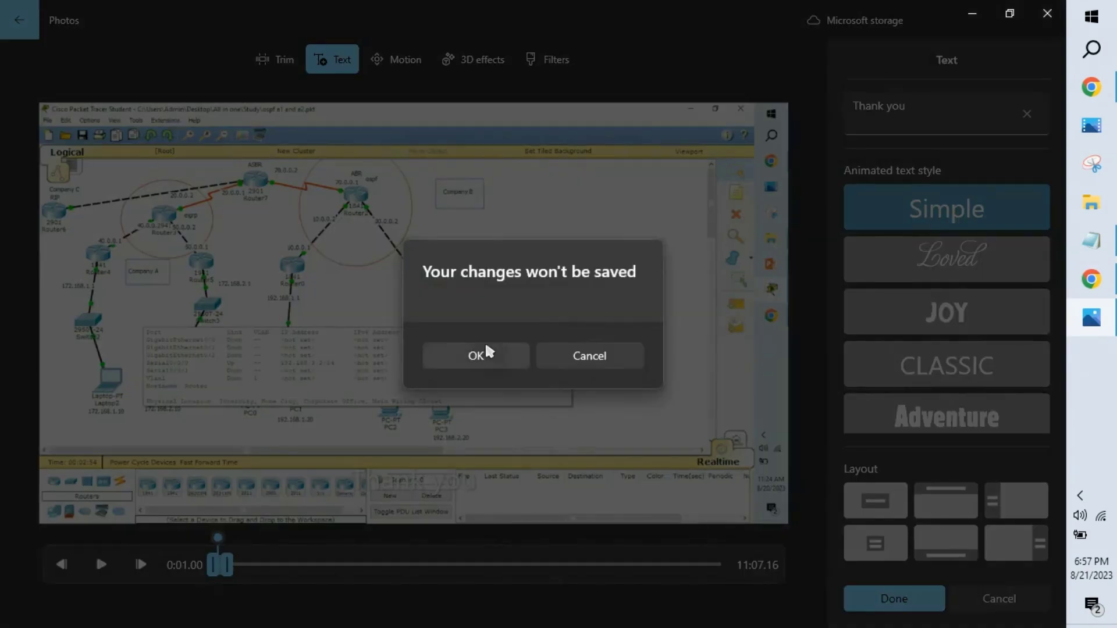
click(486, 353)
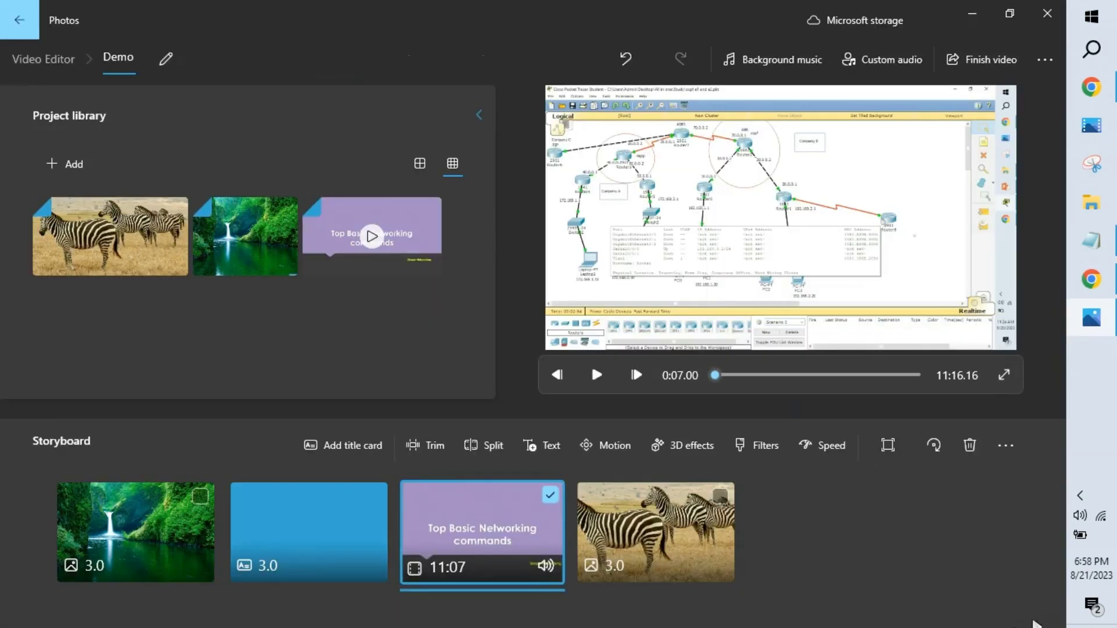
Step: Enter "Thank you for watching" as the text of the blue title card before the networking commands clip
click(376, 498)
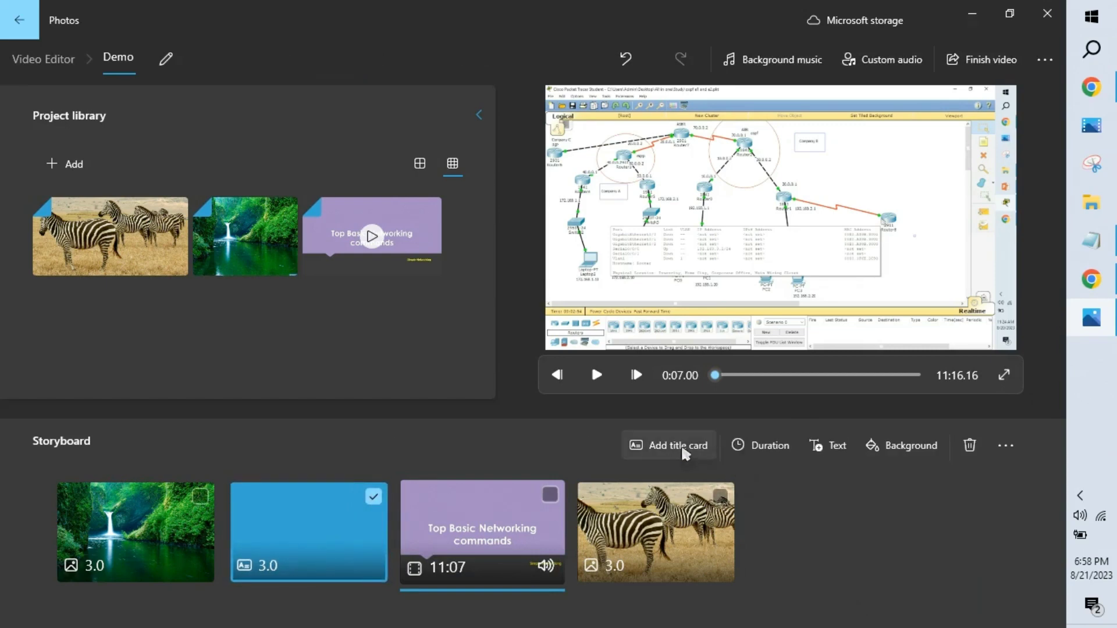
click(832, 454)
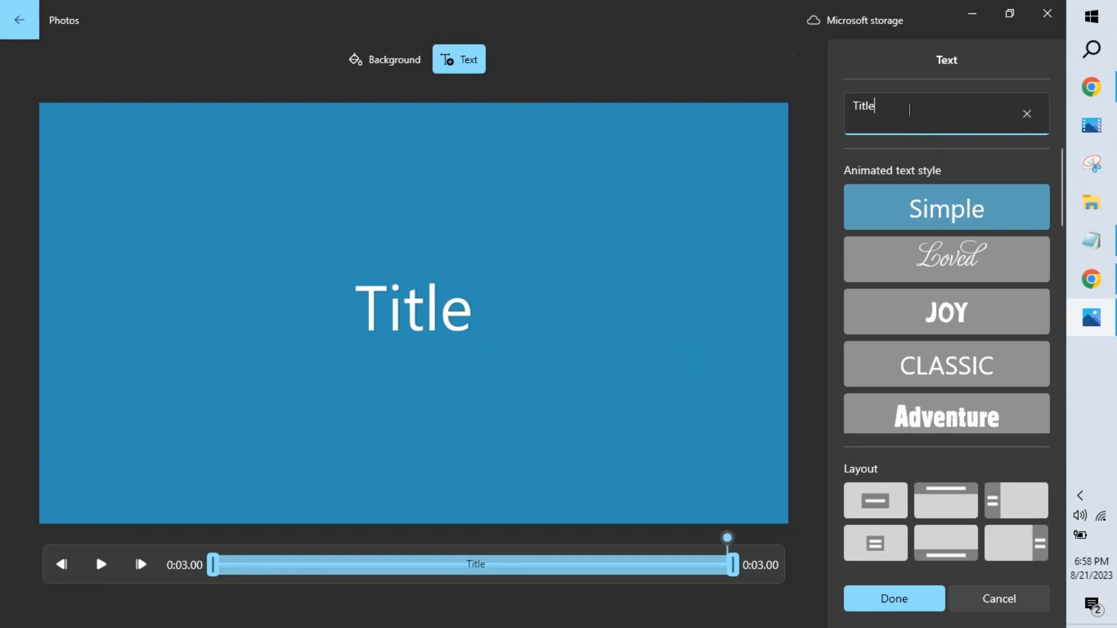
text(Thank )
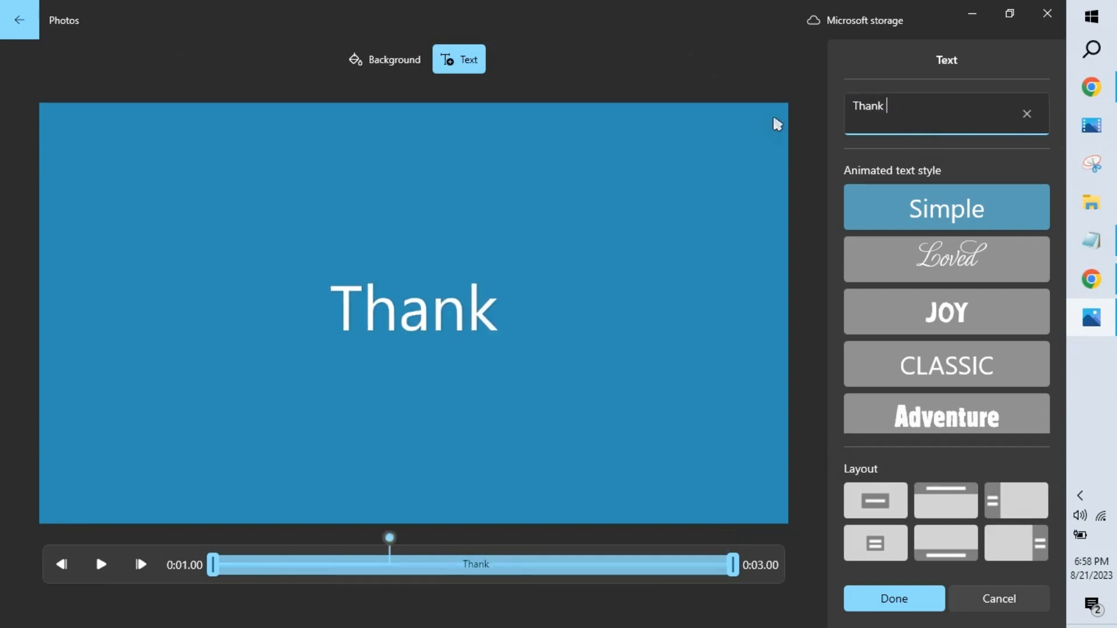
text(you for )
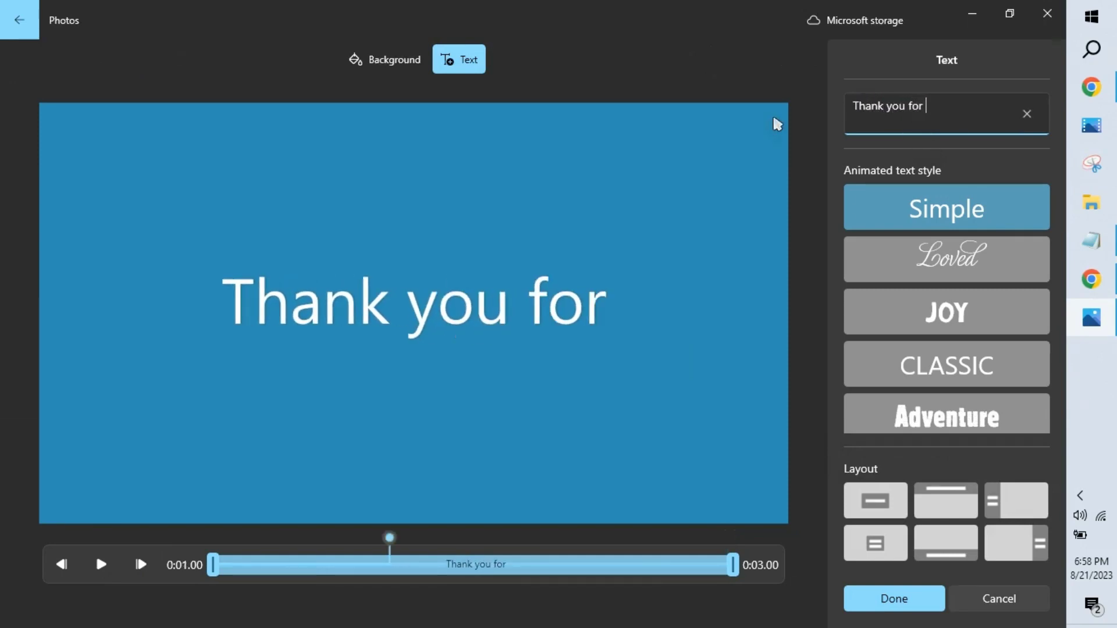
text(watching)
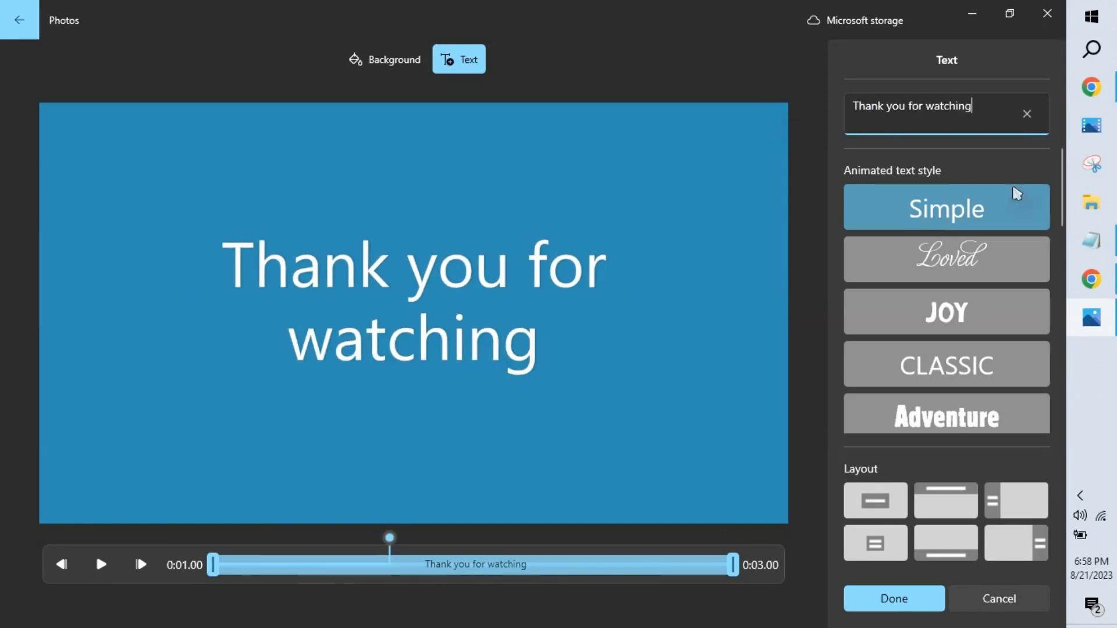
Step: Try the Loved text style on the title card, choose the Joy animated style instead, and save the card
click(948, 251)
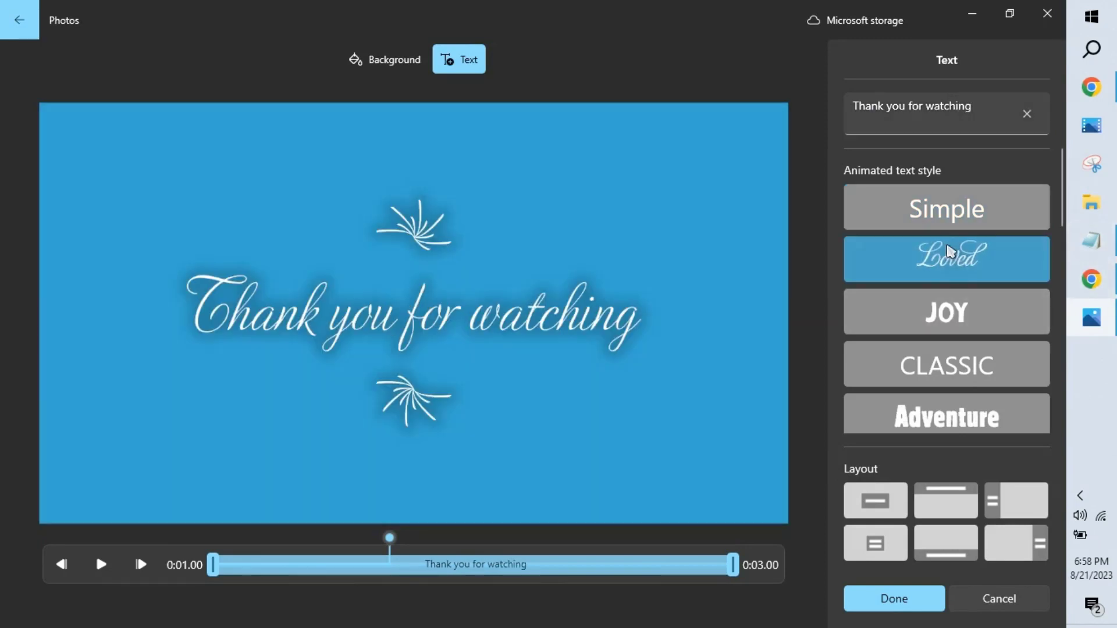
click(946, 306)
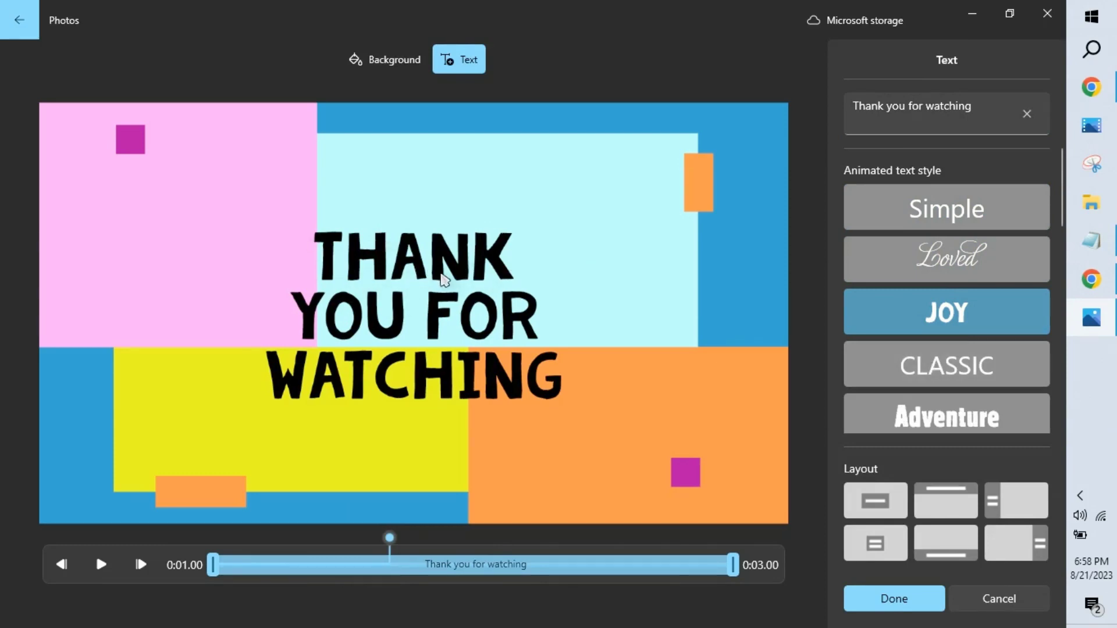
click(905, 607)
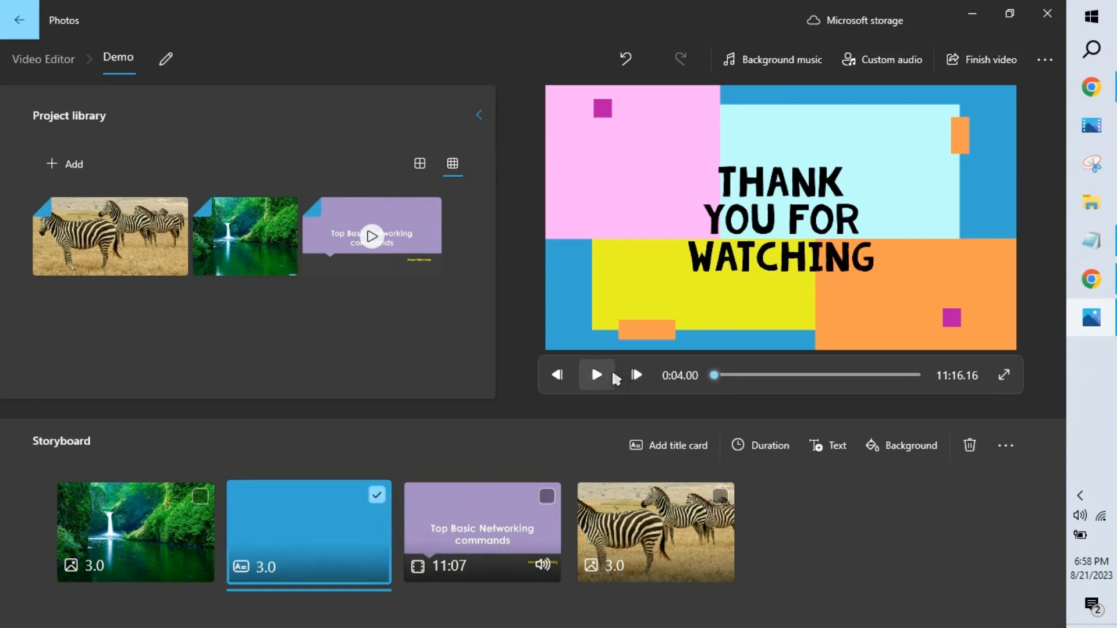
Step: Play the title card in the preview, rewinding to its start once, and pause playback
click(597, 375)
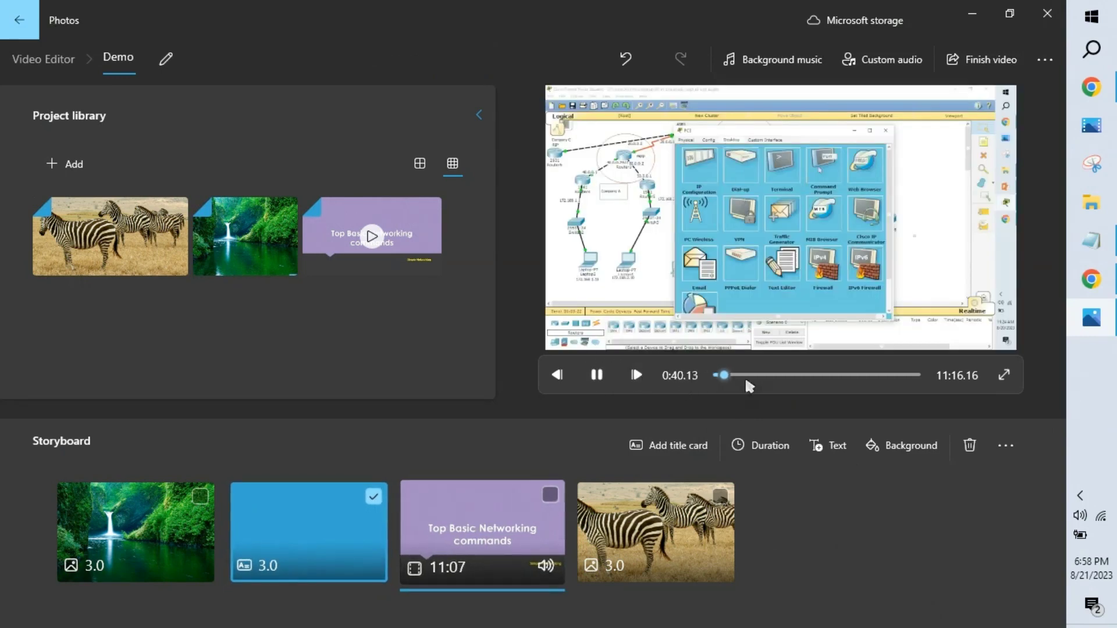
drag(726, 375, 713, 375)
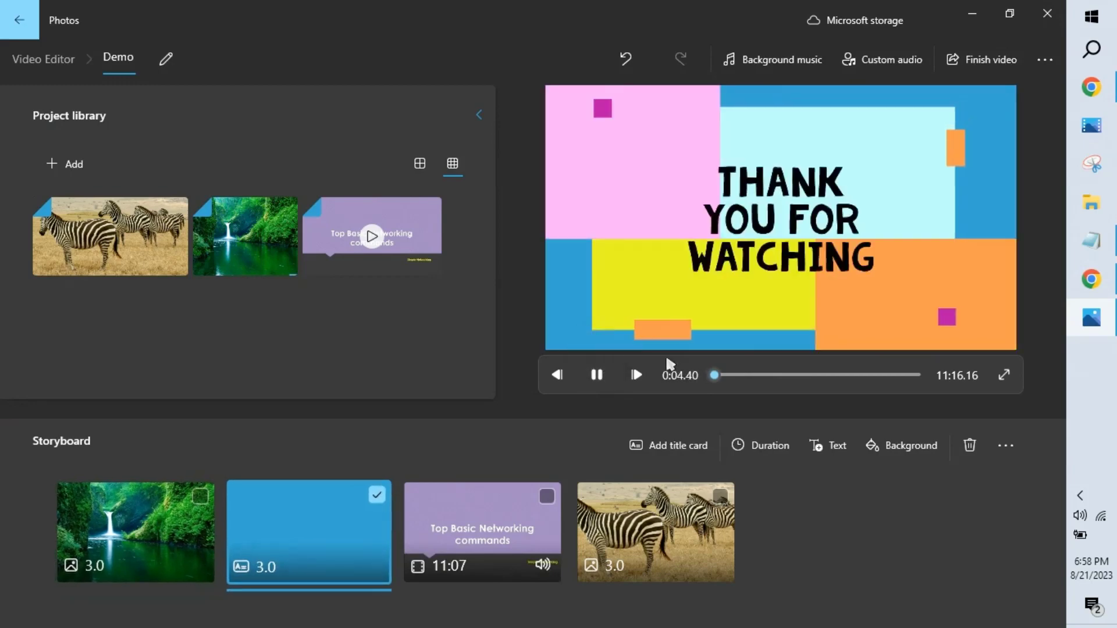
click(599, 375)
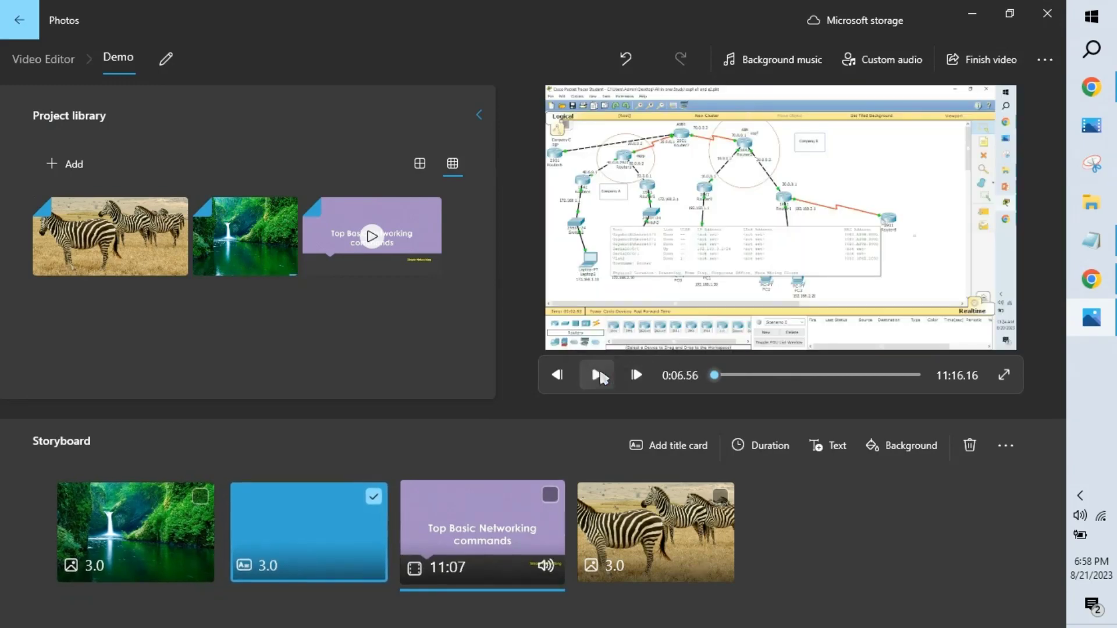
Step: Sample the built-in background music, set Arcade Party as the project's track, and sync the video to the music's beat
click(201, 496)
click(550, 494)
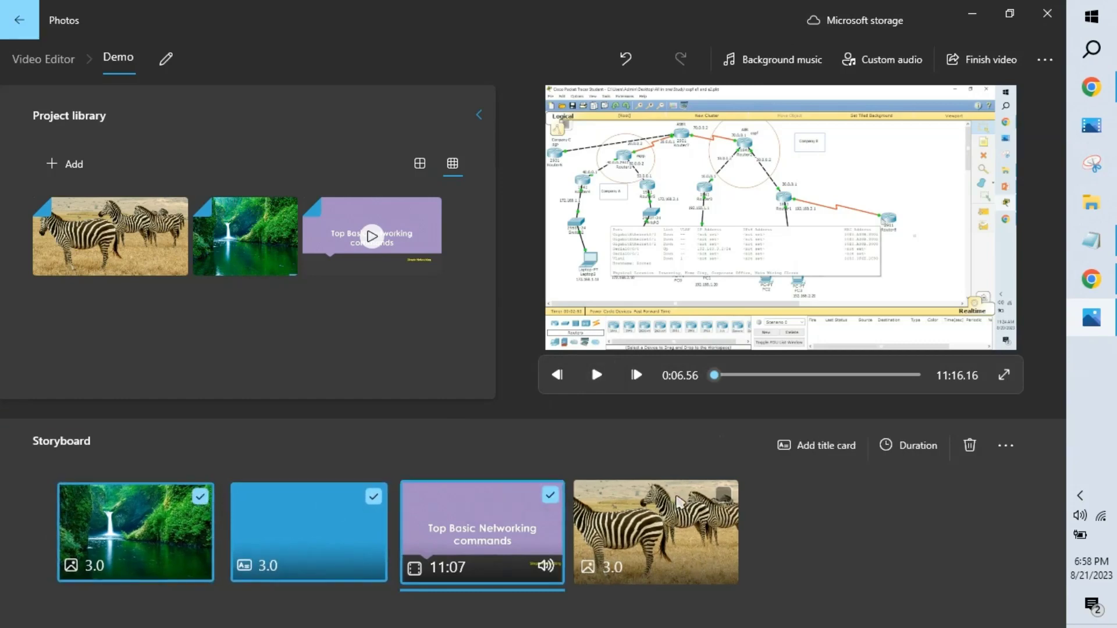
click(722, 496)
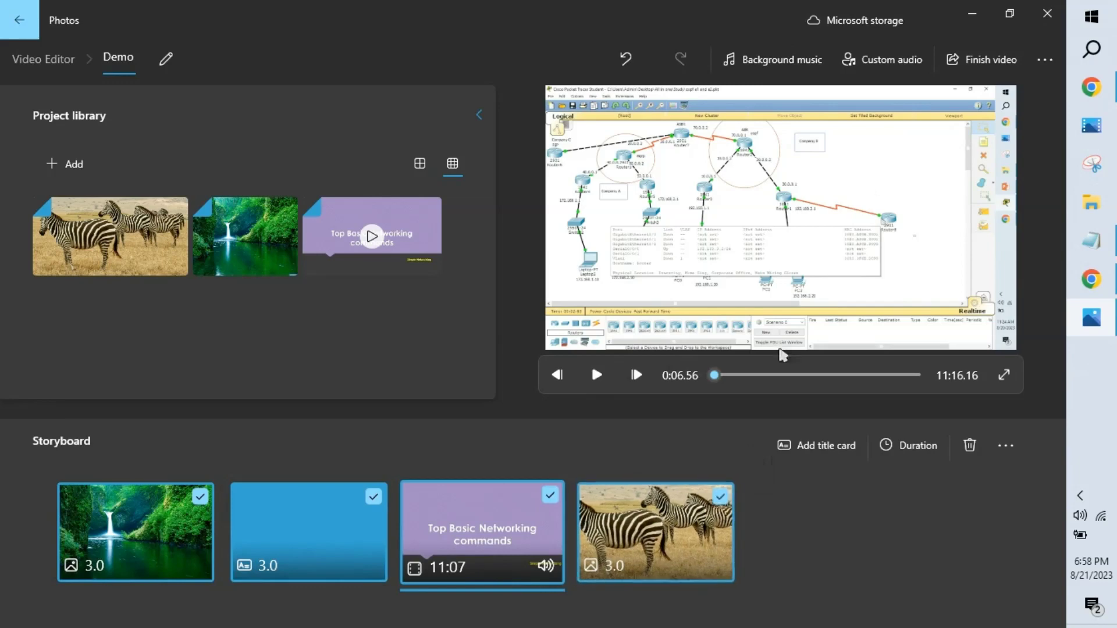
click(780, 64)
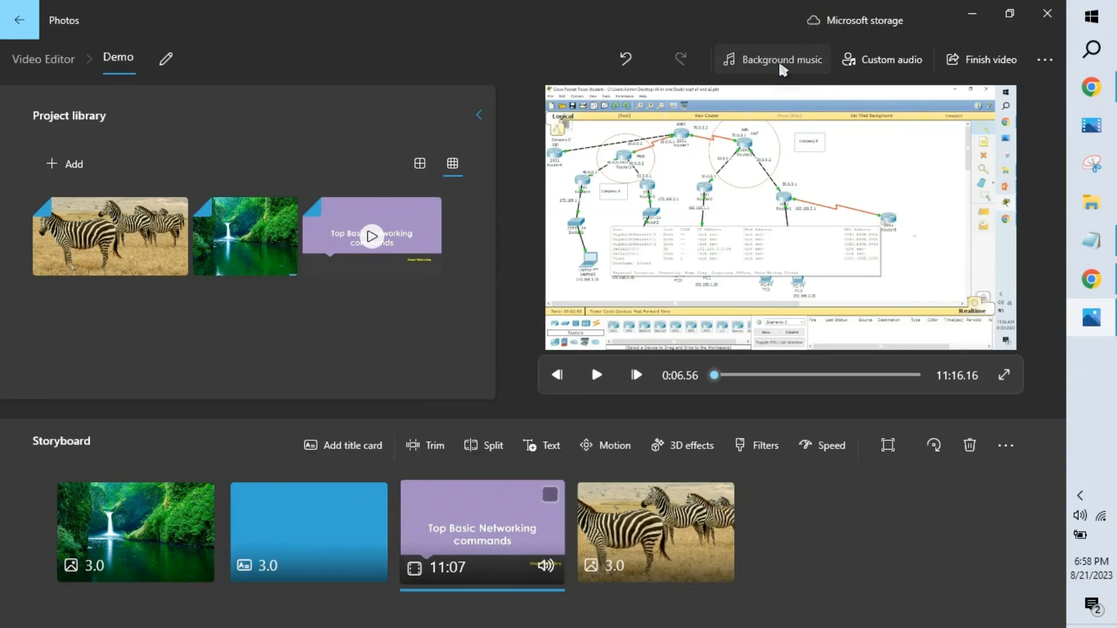
click(781, 61)
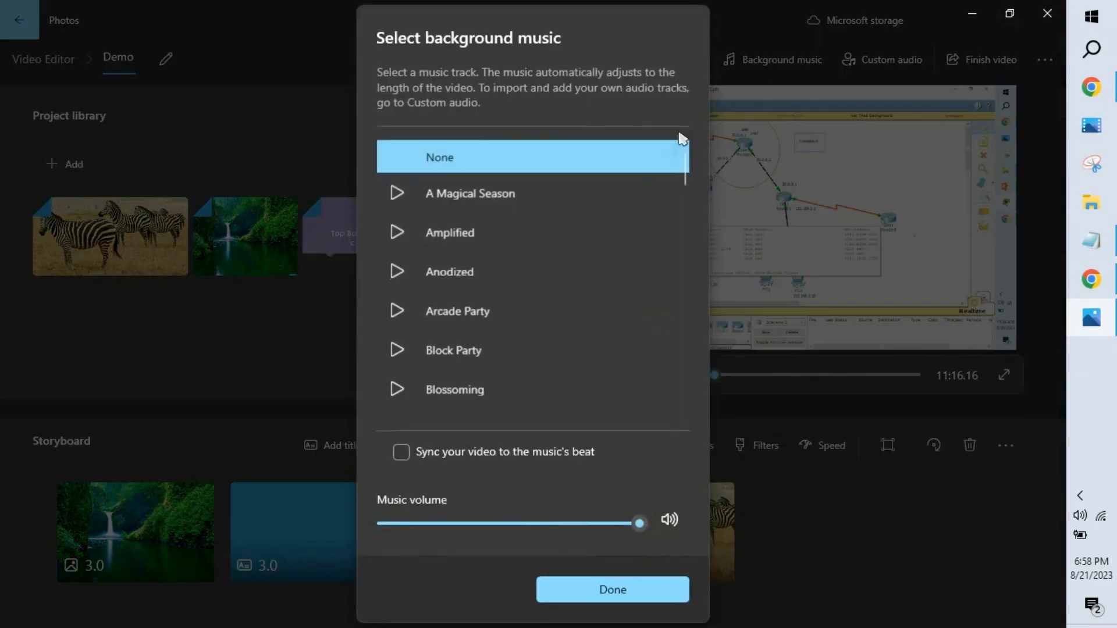
click(401, 198)
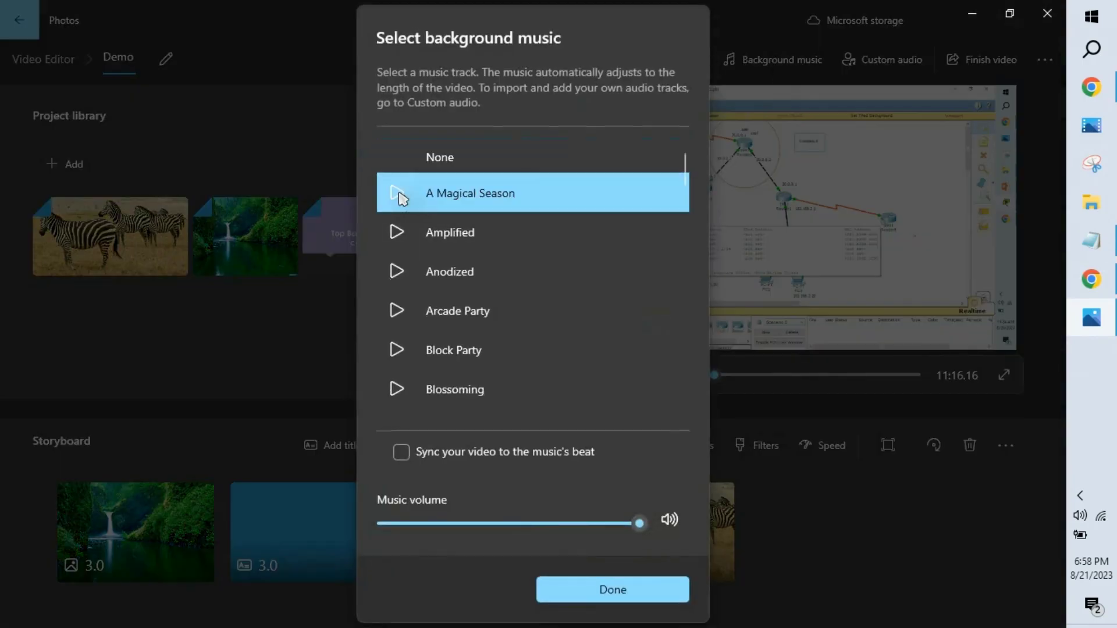
click(401, 237)
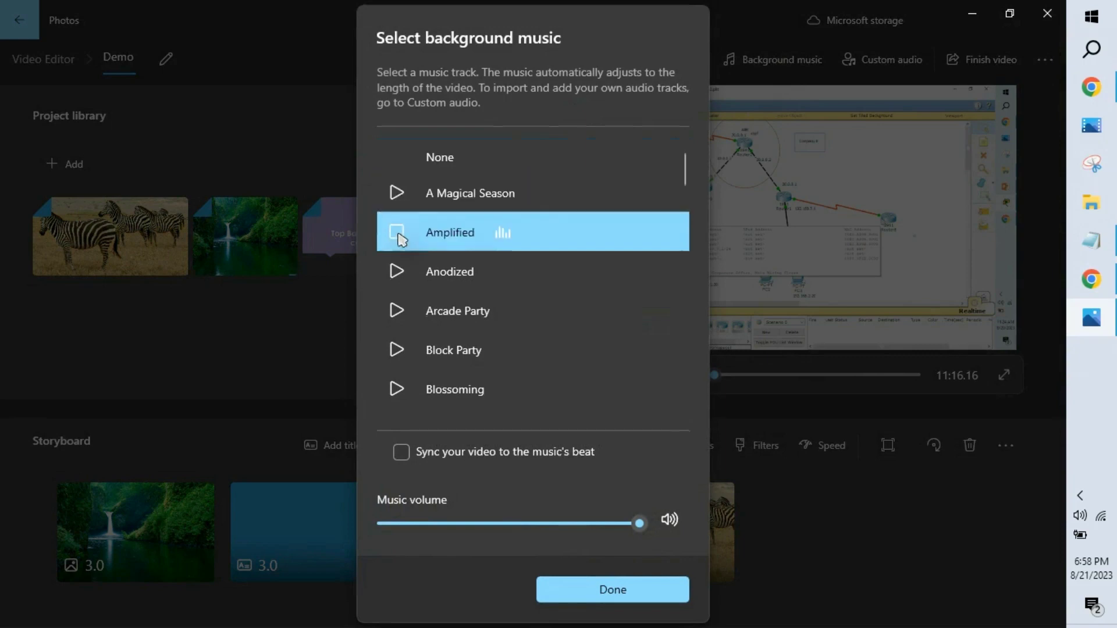
click(399, 275)
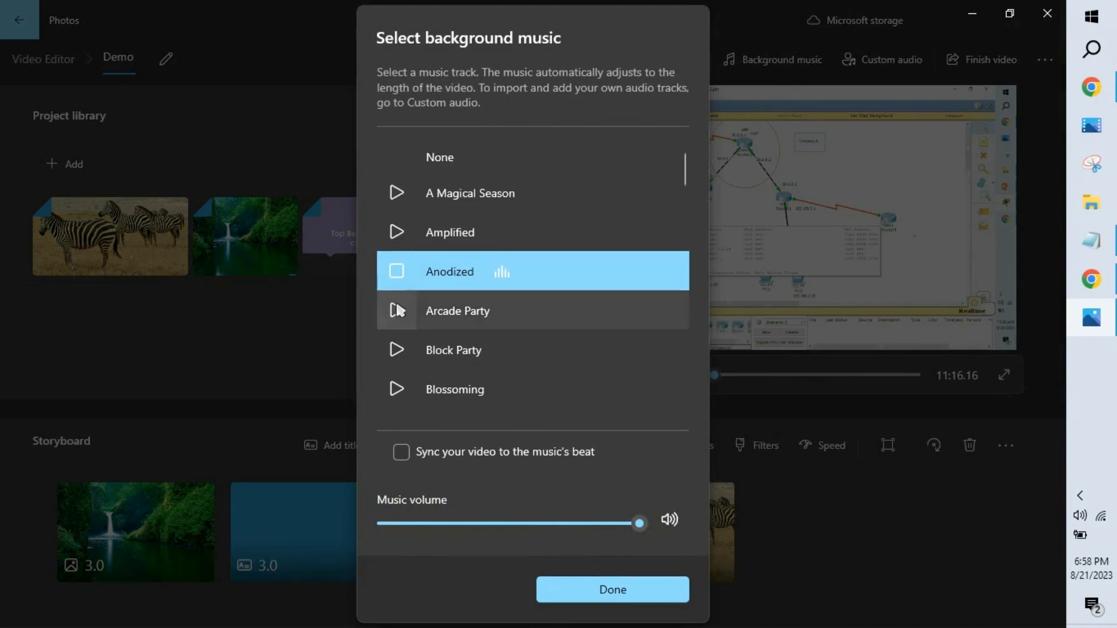
click(397, 306)
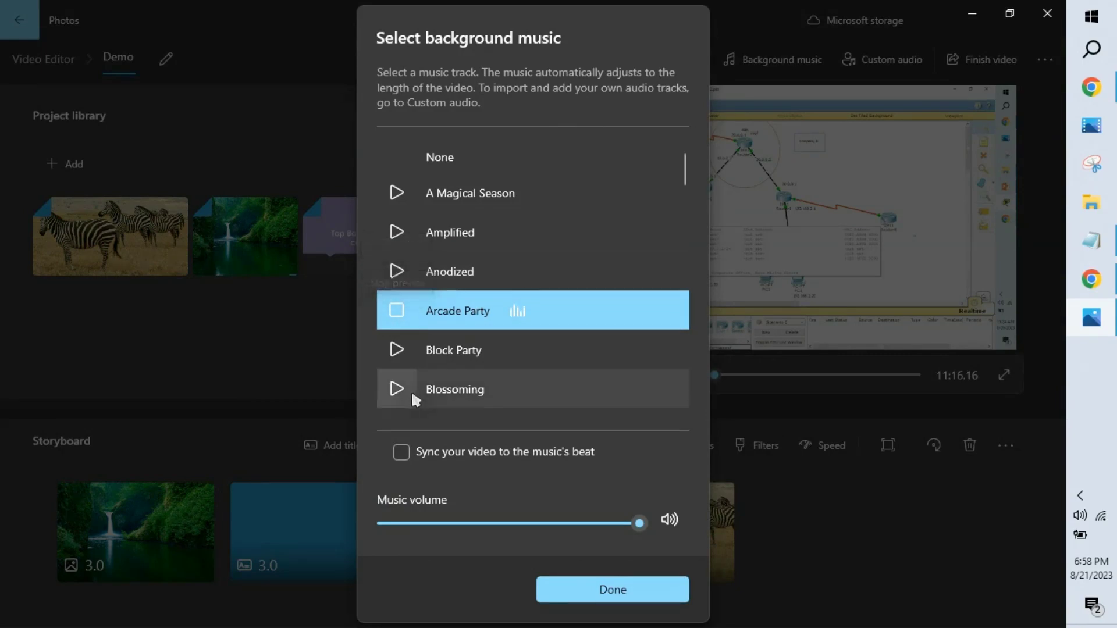
click(404, 451)
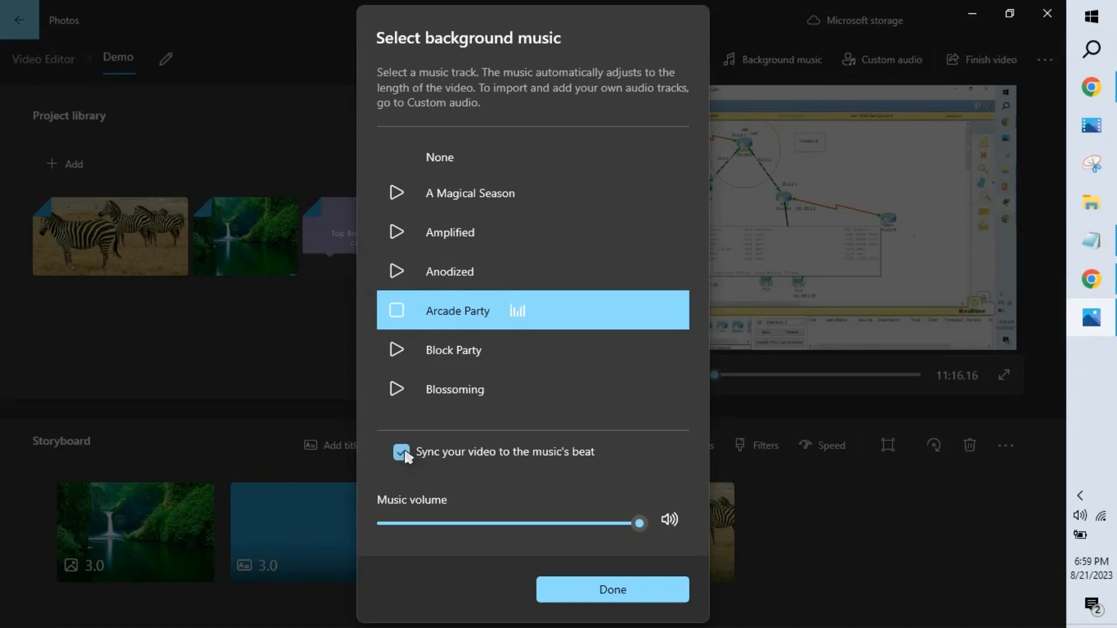
click(603, 599)
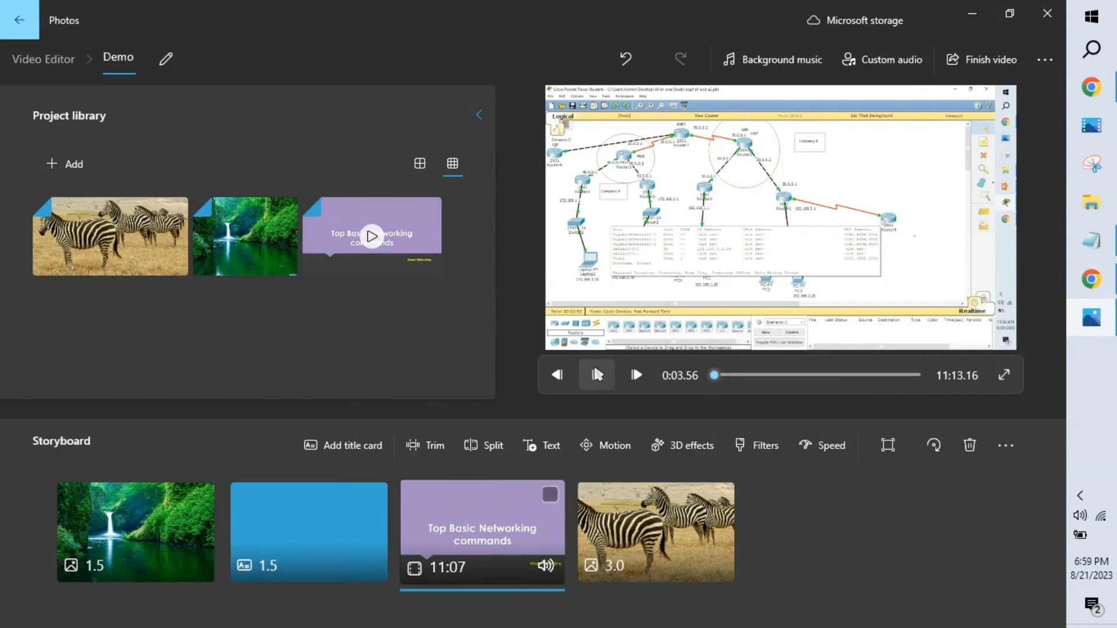
Step: Play the project preview briefly to hear the background music, then pause it
click(601, 379)
click(596, 376)
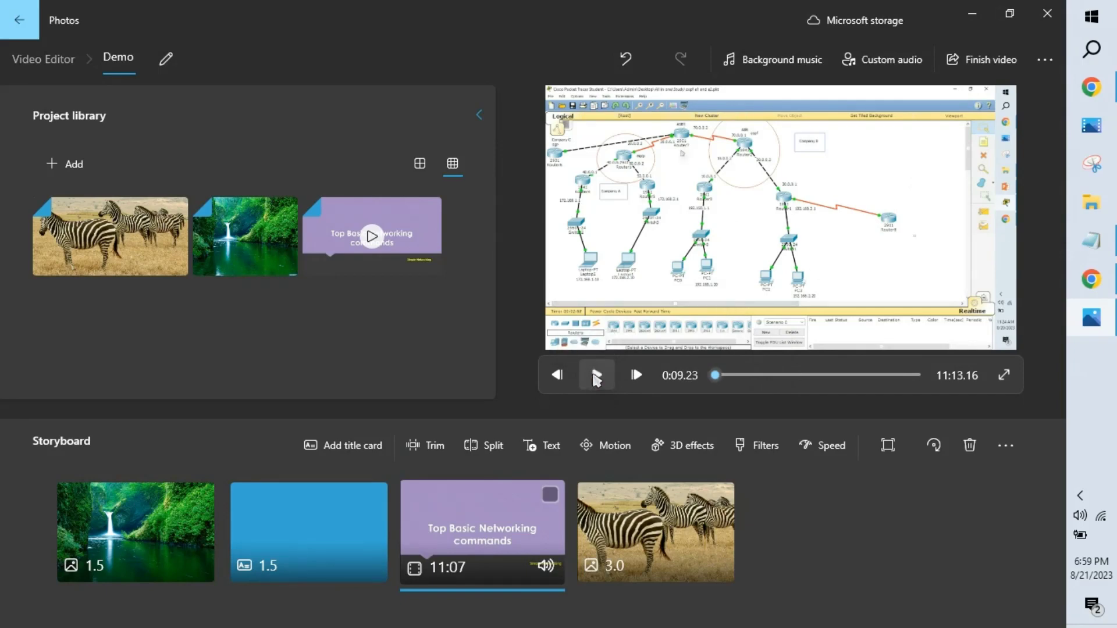
click(890, 60)
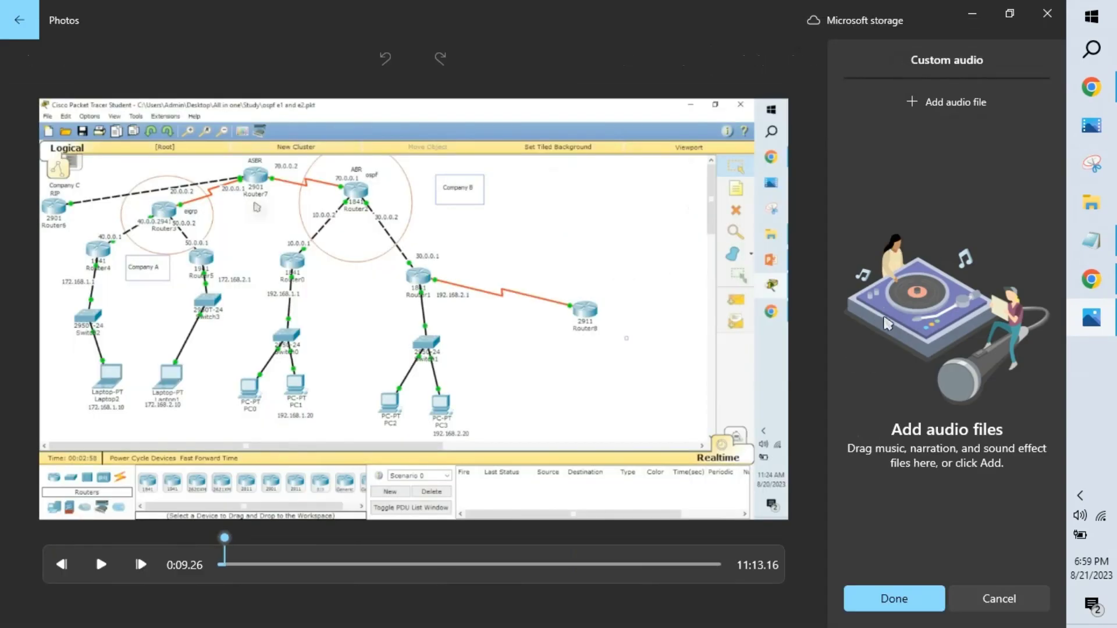
click(977, 119)
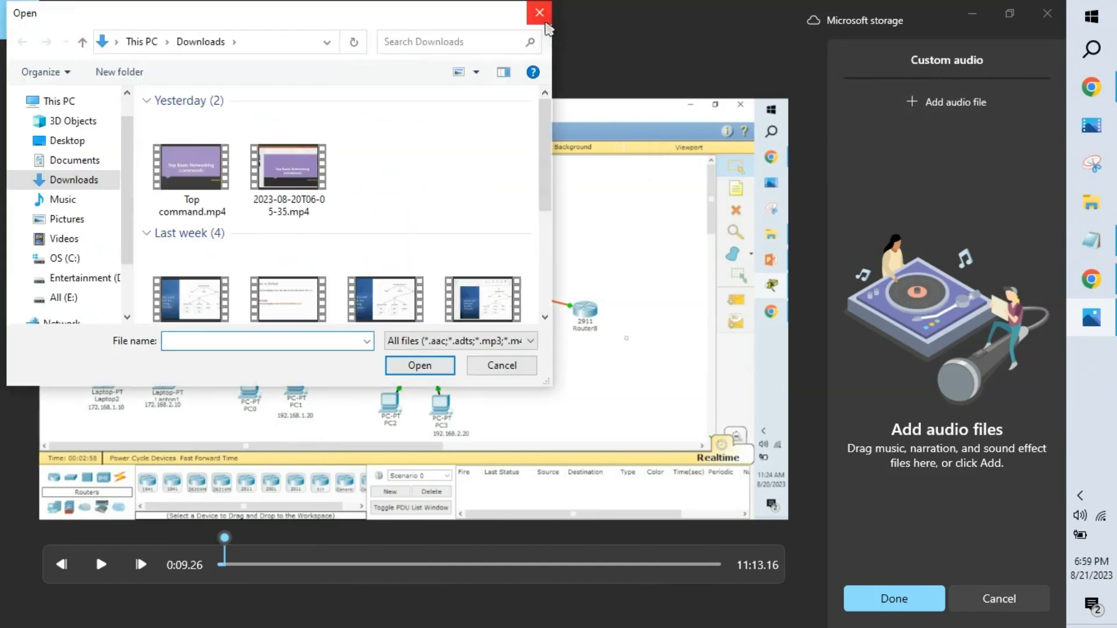
click(541, 14)
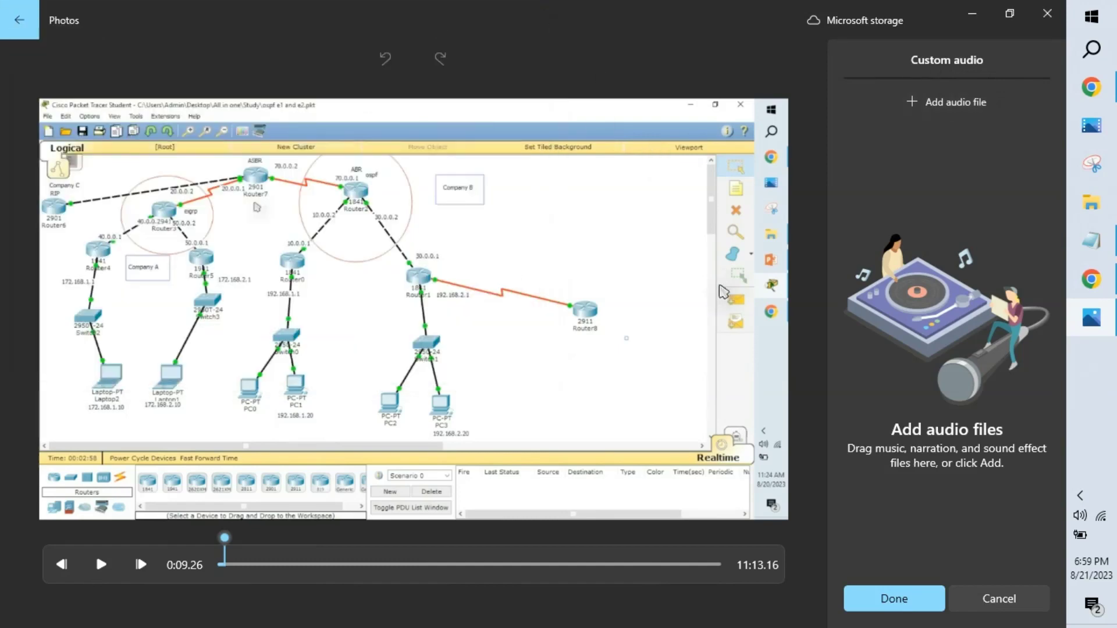
click(996, 600)
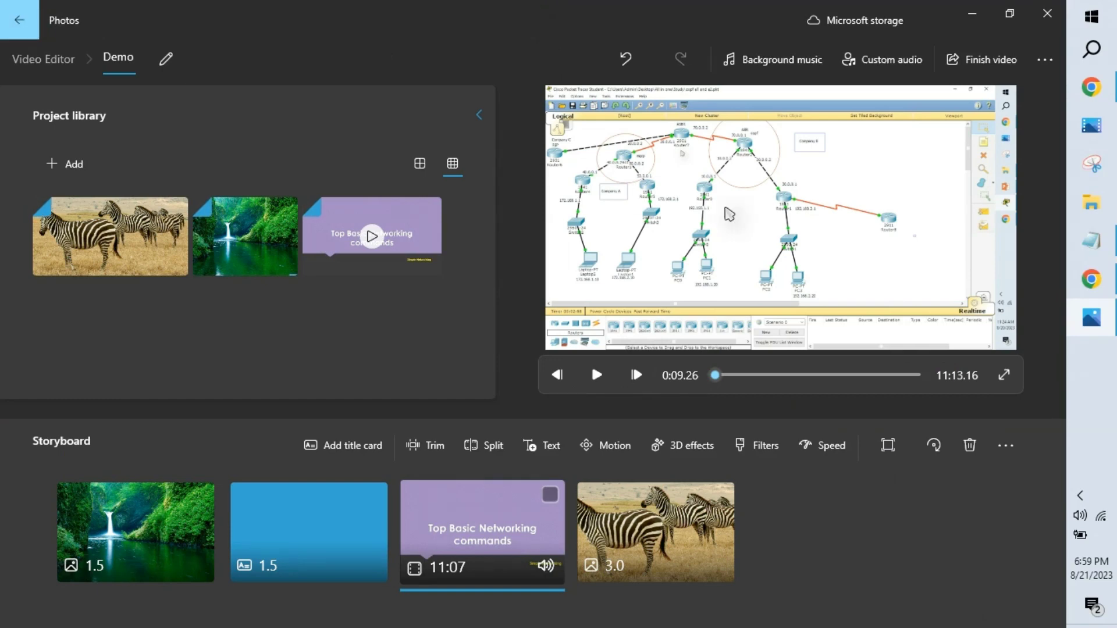
Step: Try the Atomic motion 3D effect on the networking commands clip, adjust its orientation, and discard the effect
click(693, 458)
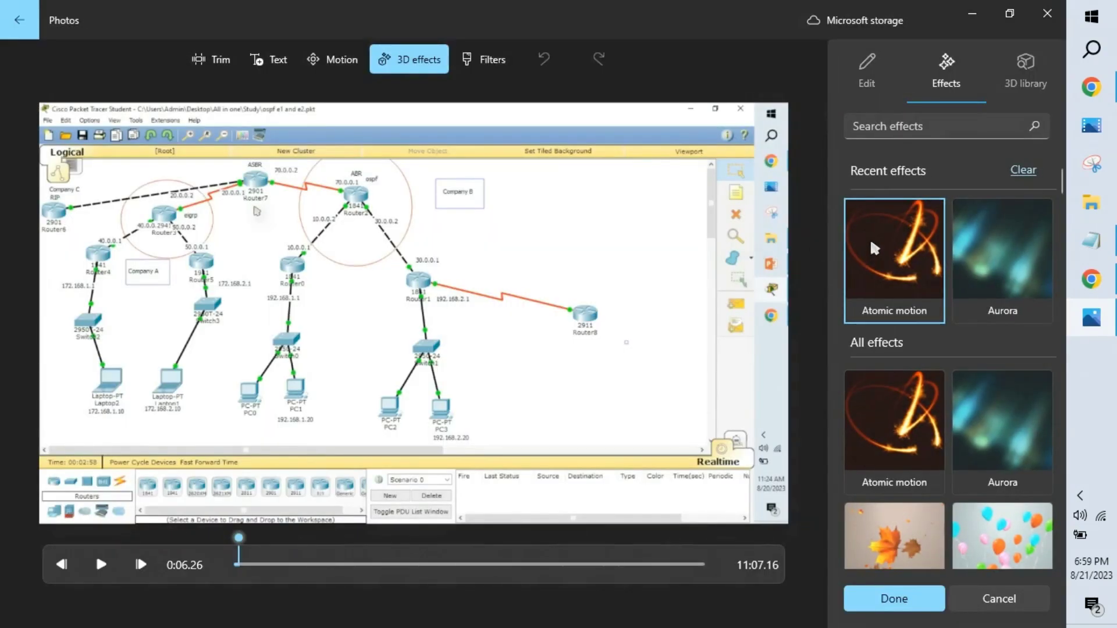
click(912, 446)
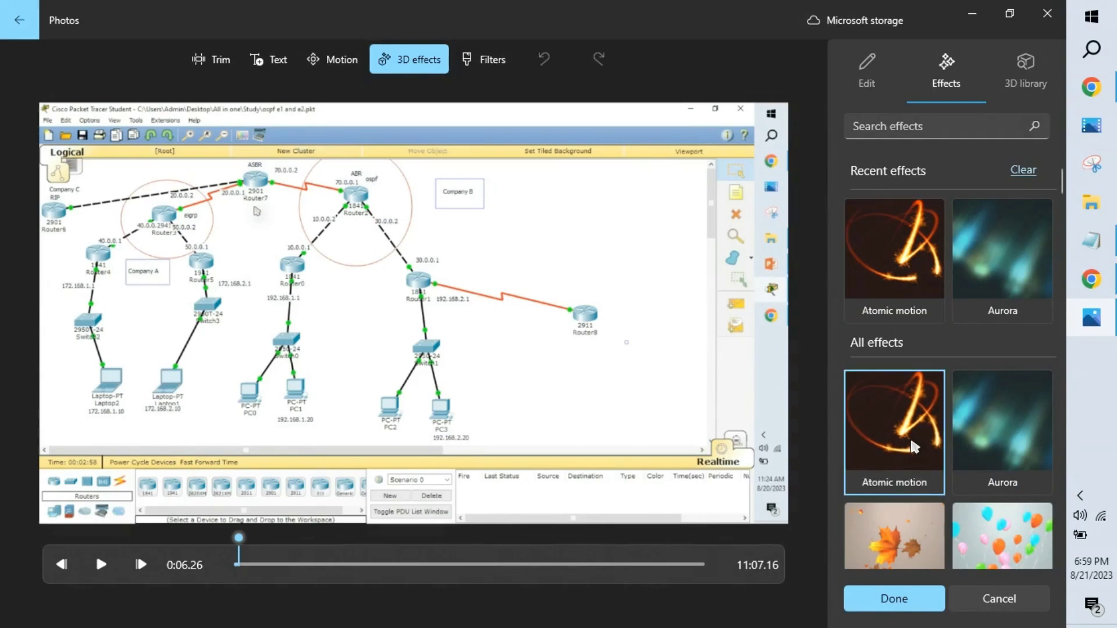
click(924, 463)
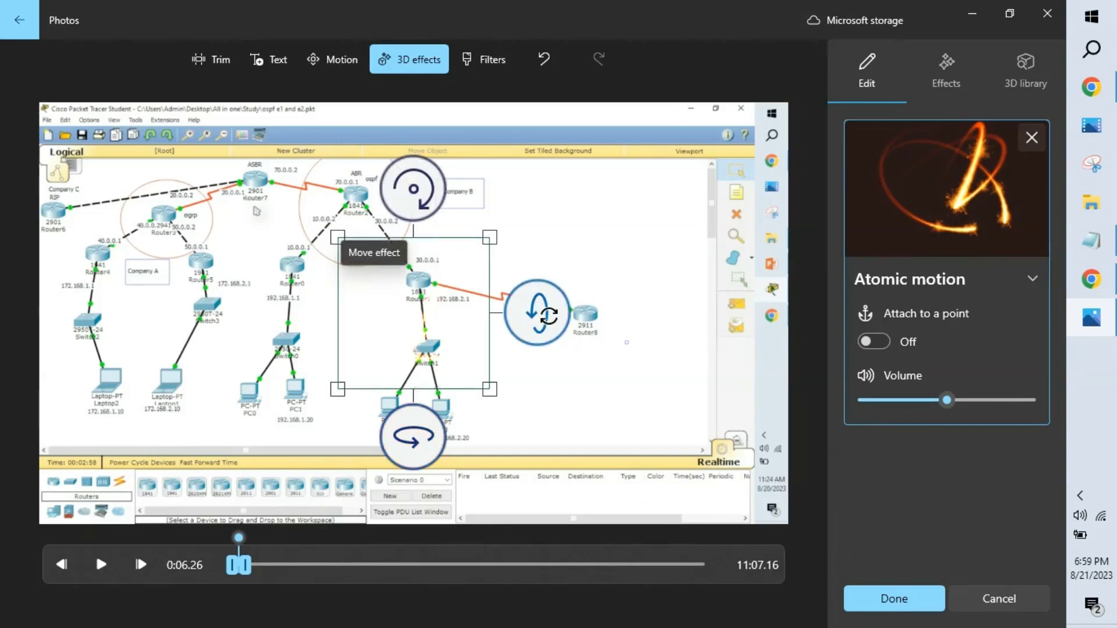
drag(549, 316, 529, 273)
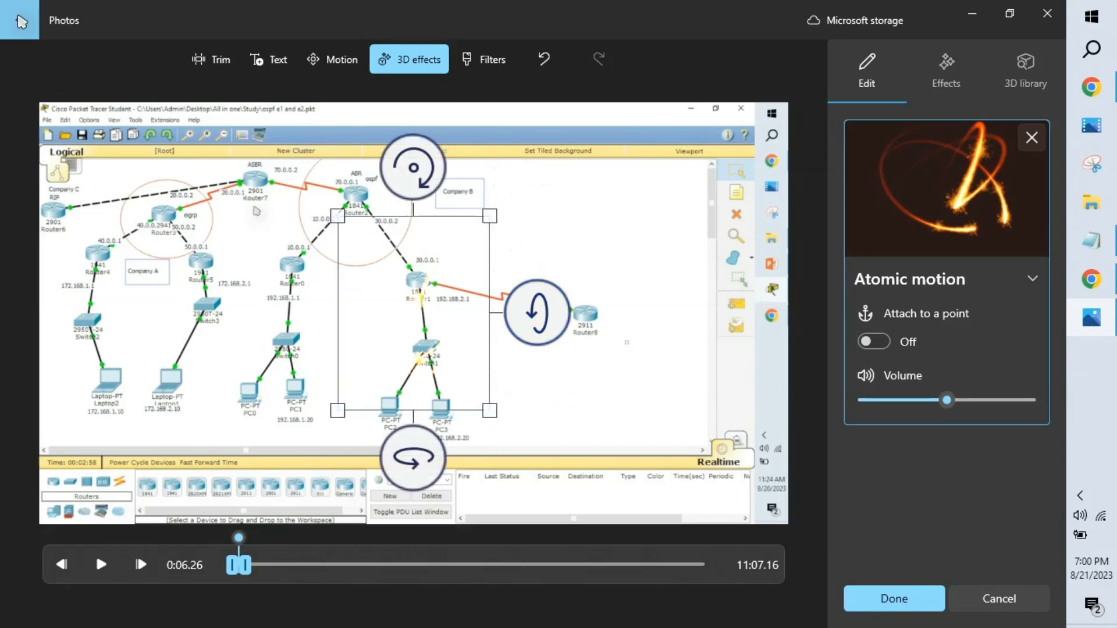
click(986, 596)
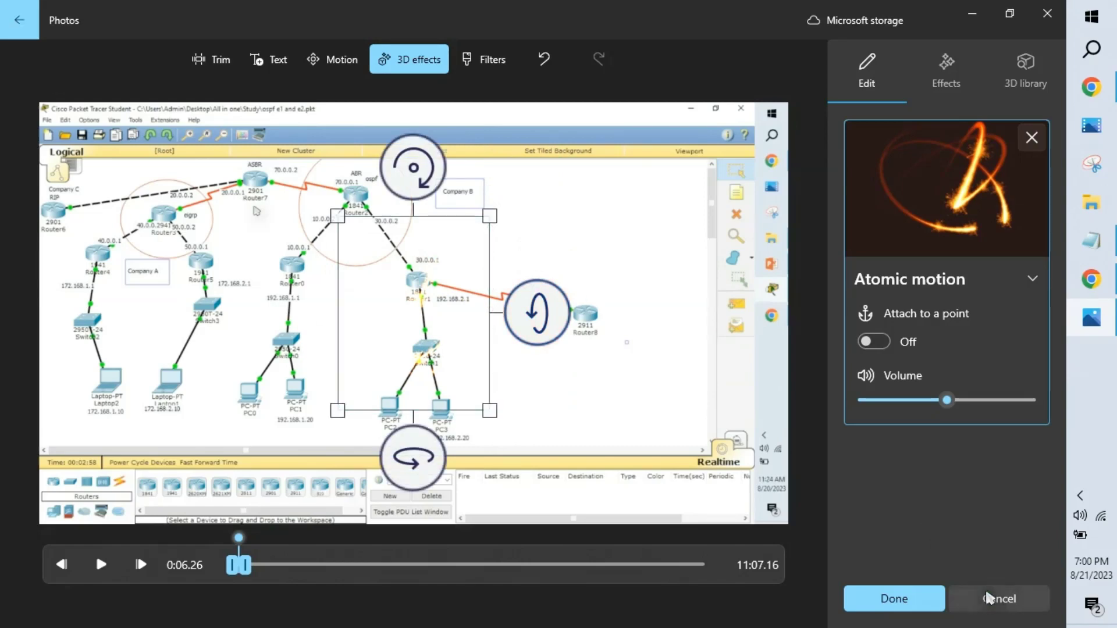
click(490, 360)
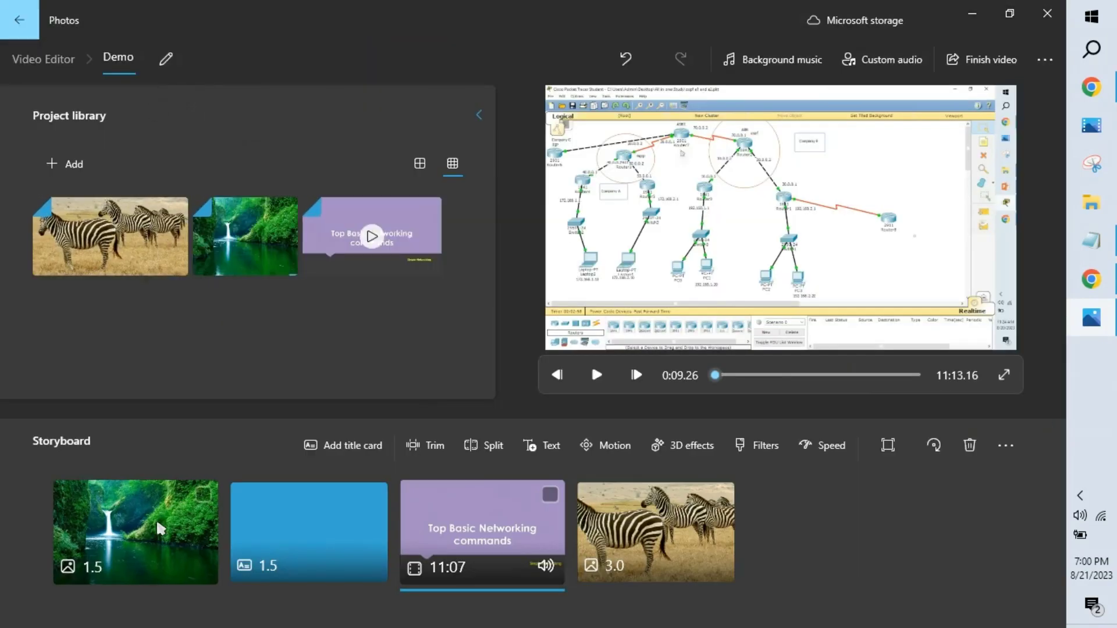
Step: Try the Candle flame 3D effect over the water in the waterfall image, preview it, and discard the effect
click(156, 518)
click(203, 495)
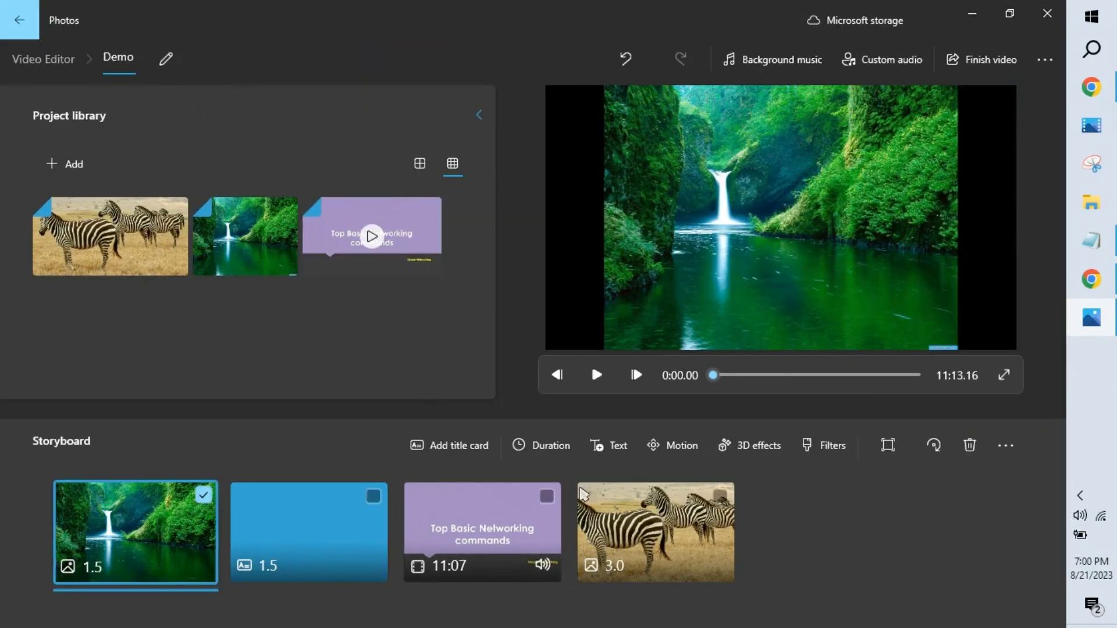
click(756, 453)
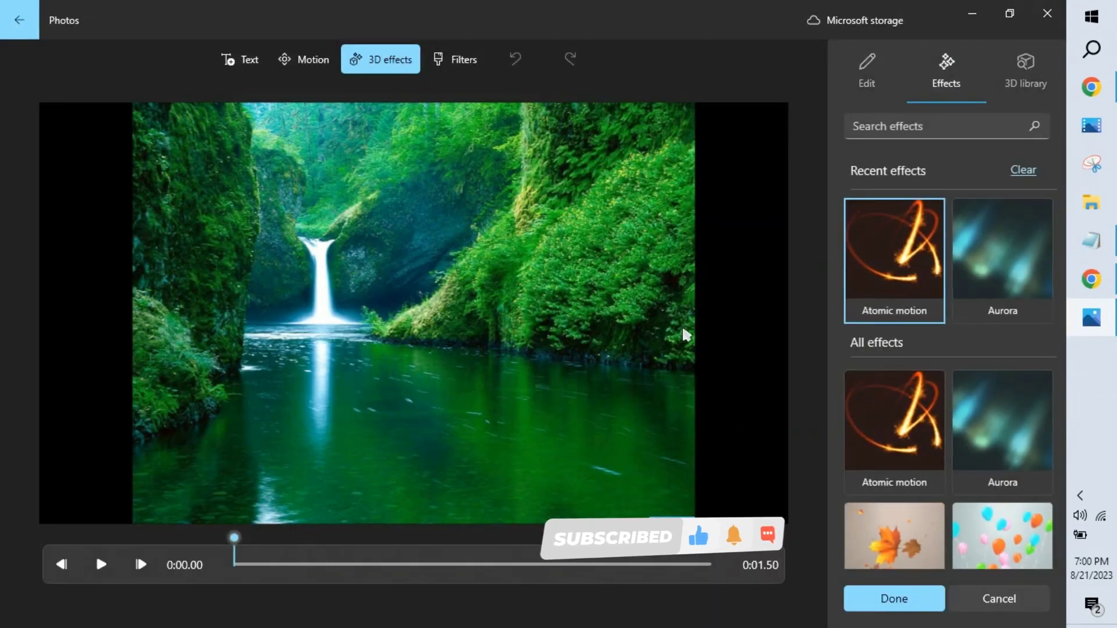
drag(1064, 180, 1072, 240)
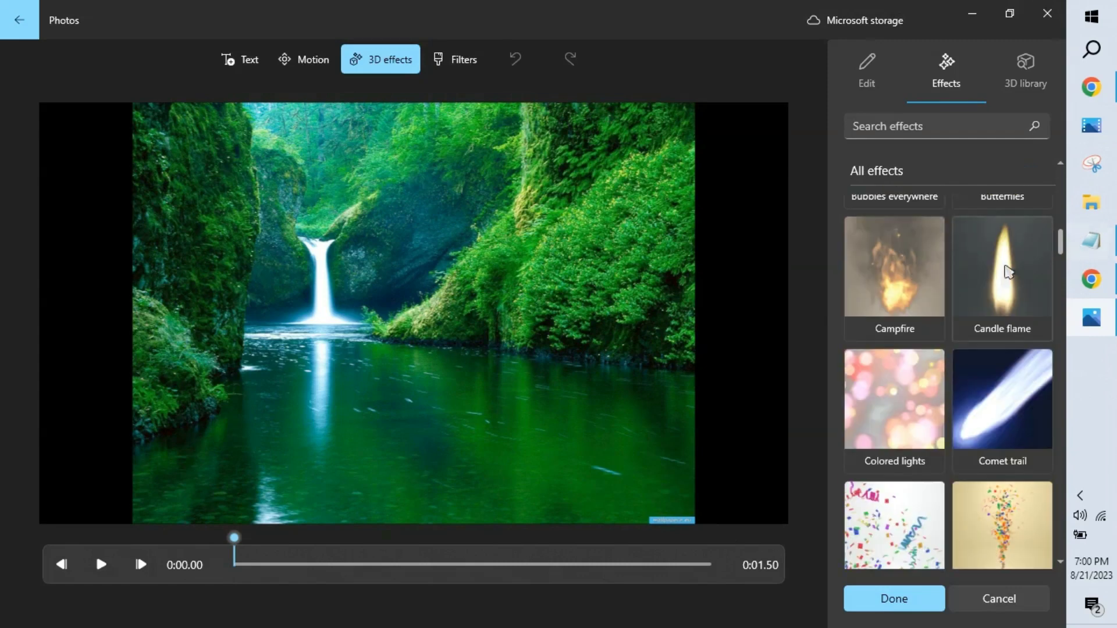
click(989, 269)
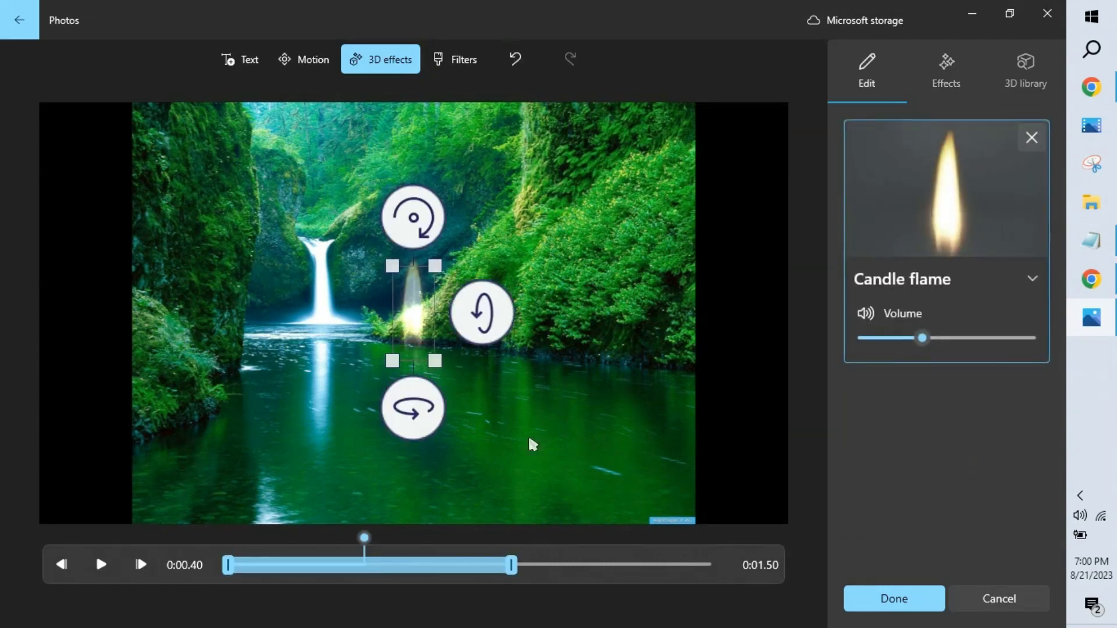
drag(471, 355, 543, 404)
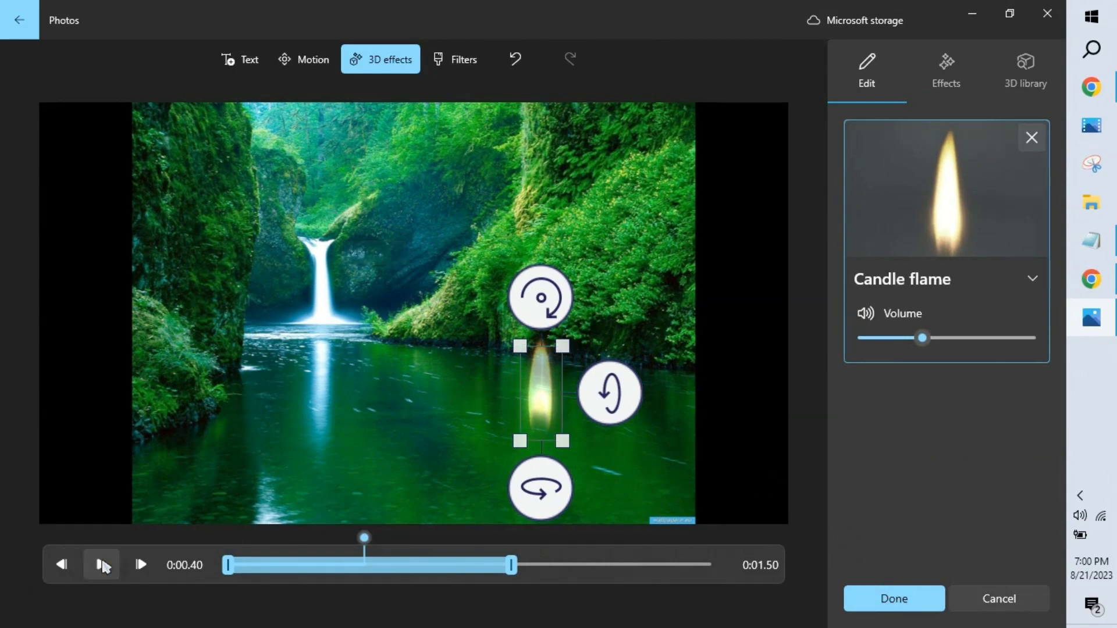
click(101, 564)
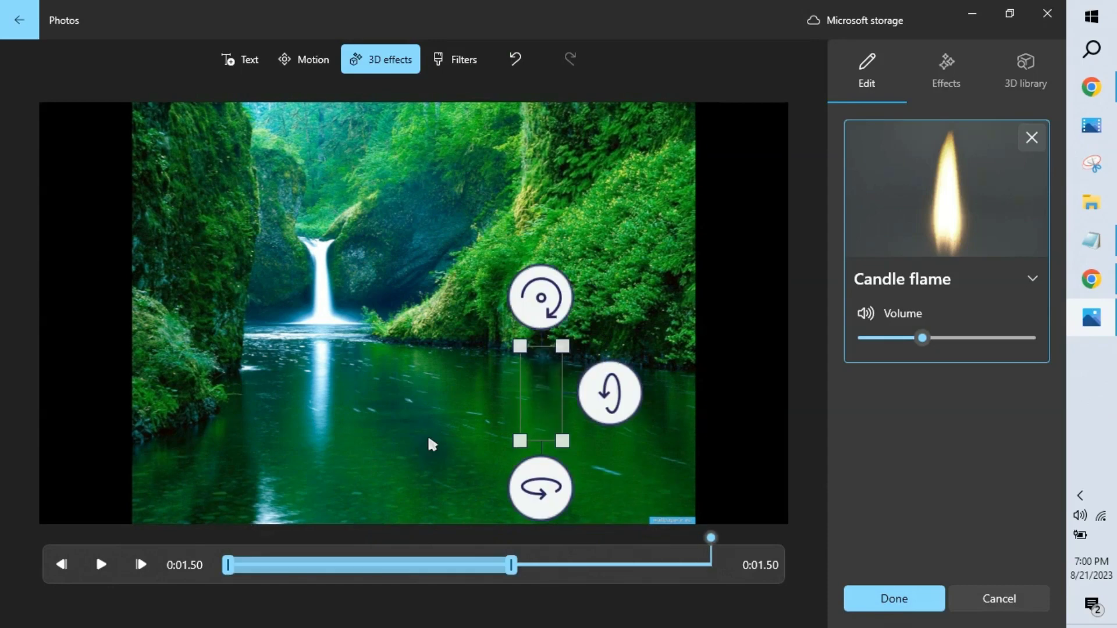
click(107, 561)
click(987, 599)
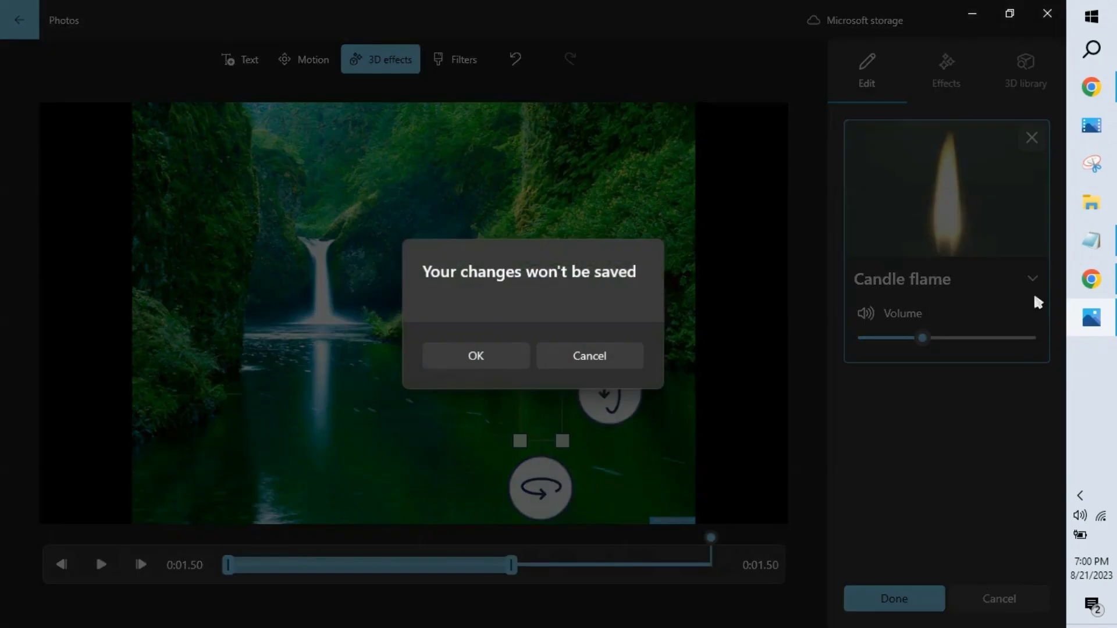
click(495, 366)
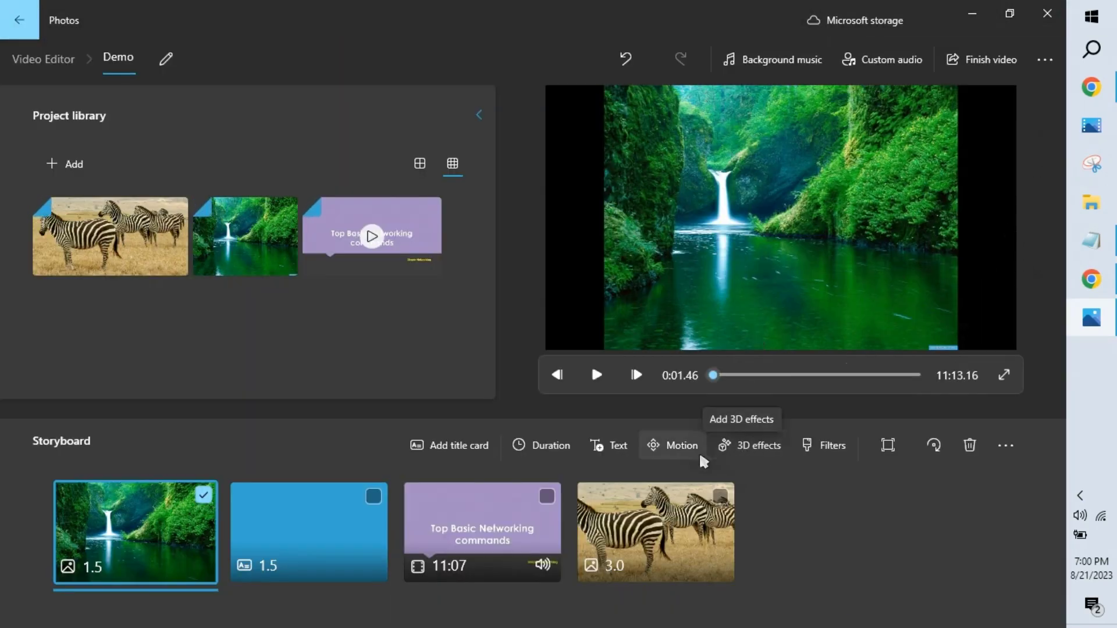
Step: Apply the Zoom in right camera motion to the waterfall image and play the project preview briefly
click(672, 457)
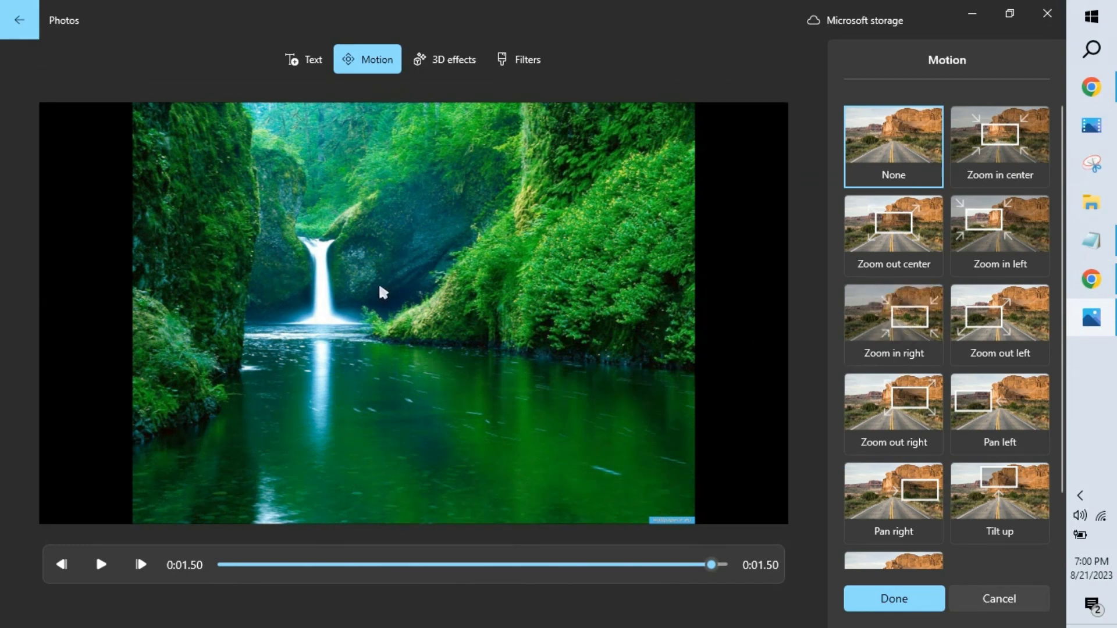
click(901, 331)
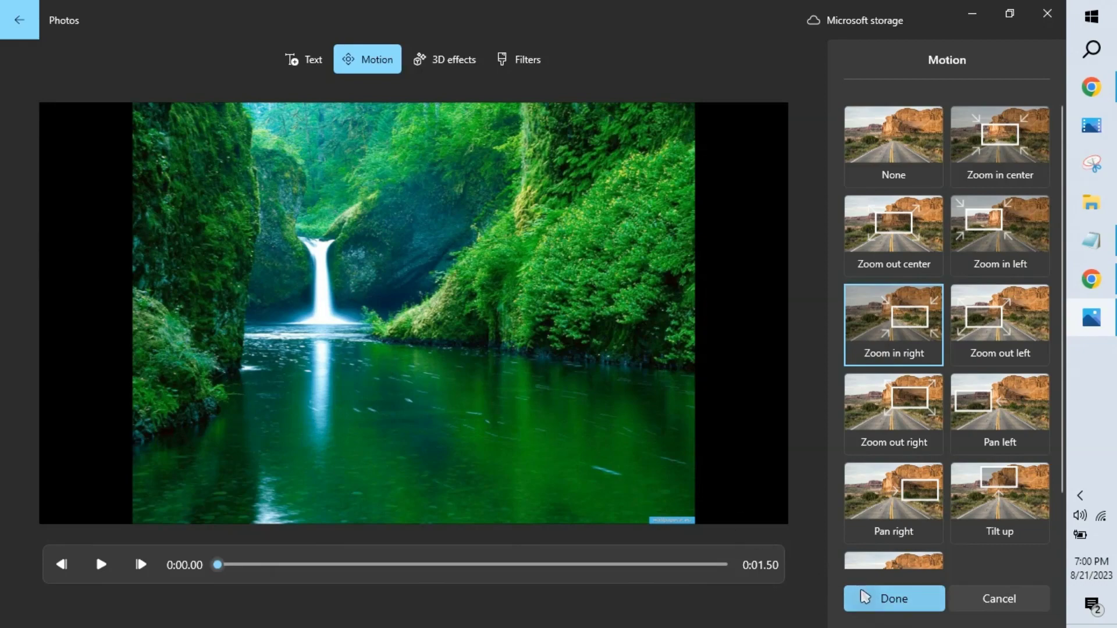
click(873, 603)
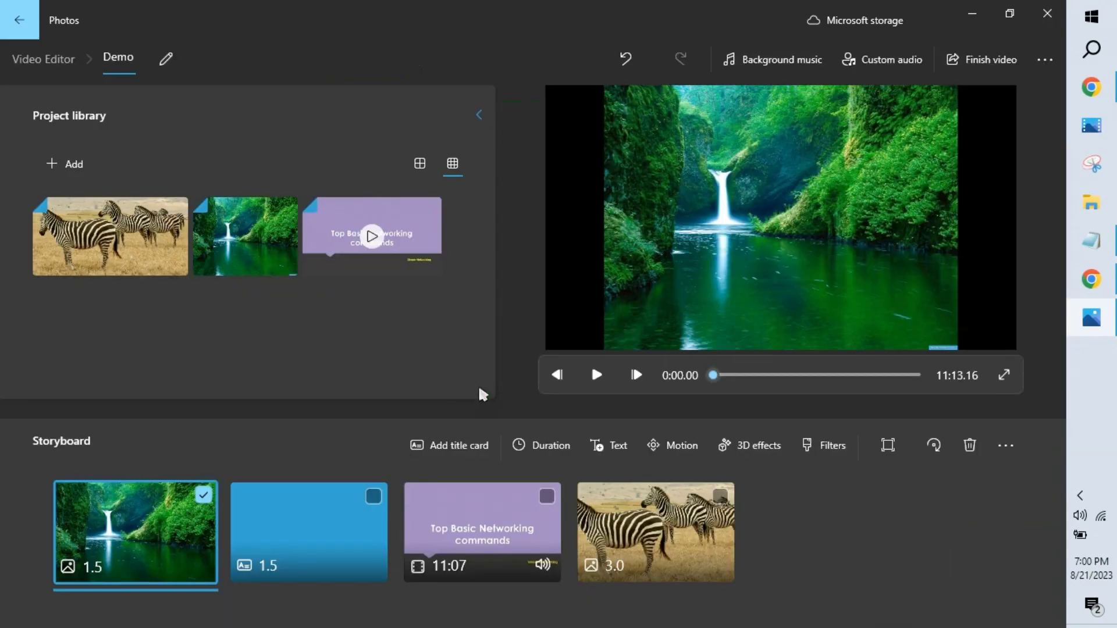
click(596, 375)
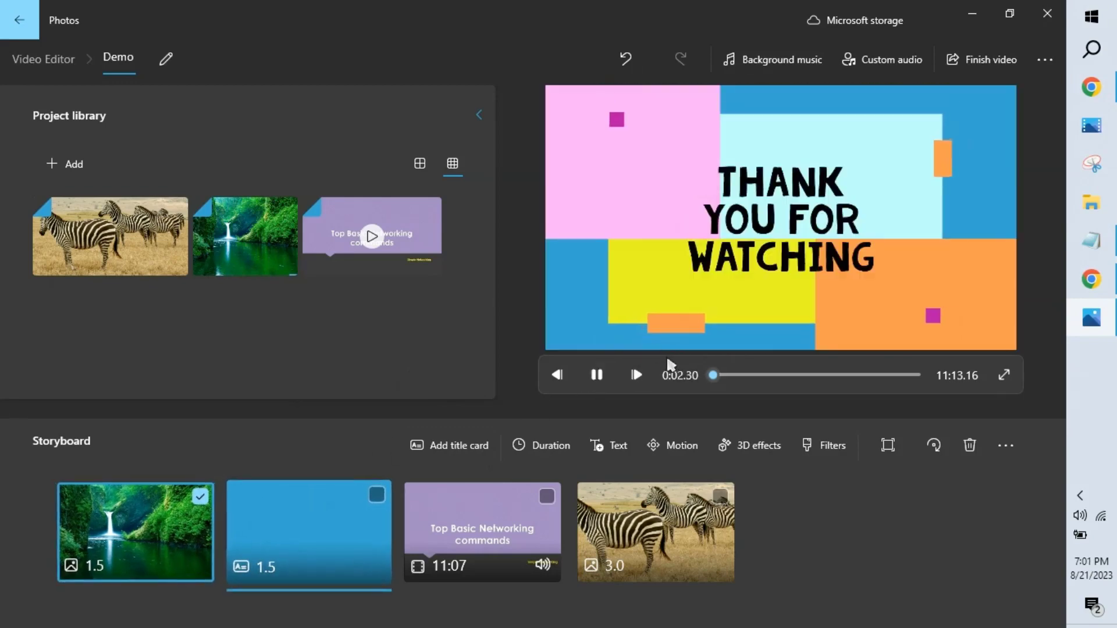
click(597, 377)
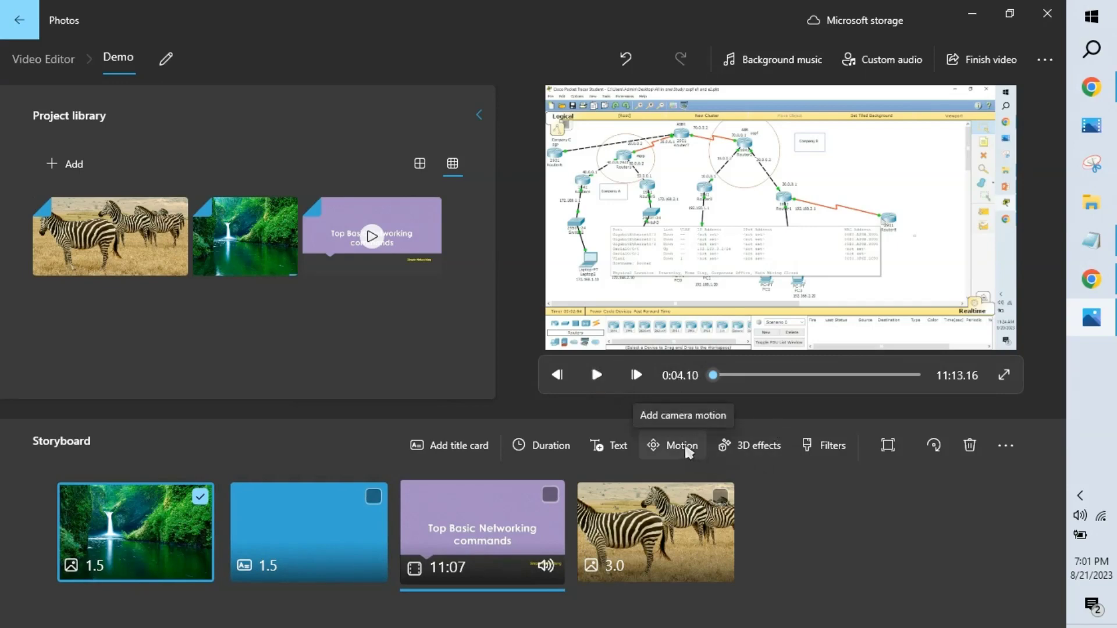
Step: Set the waterfall image's duration to 7 seconds and replay the project from its start to check the motion, pausing during that image
click(545, 449)
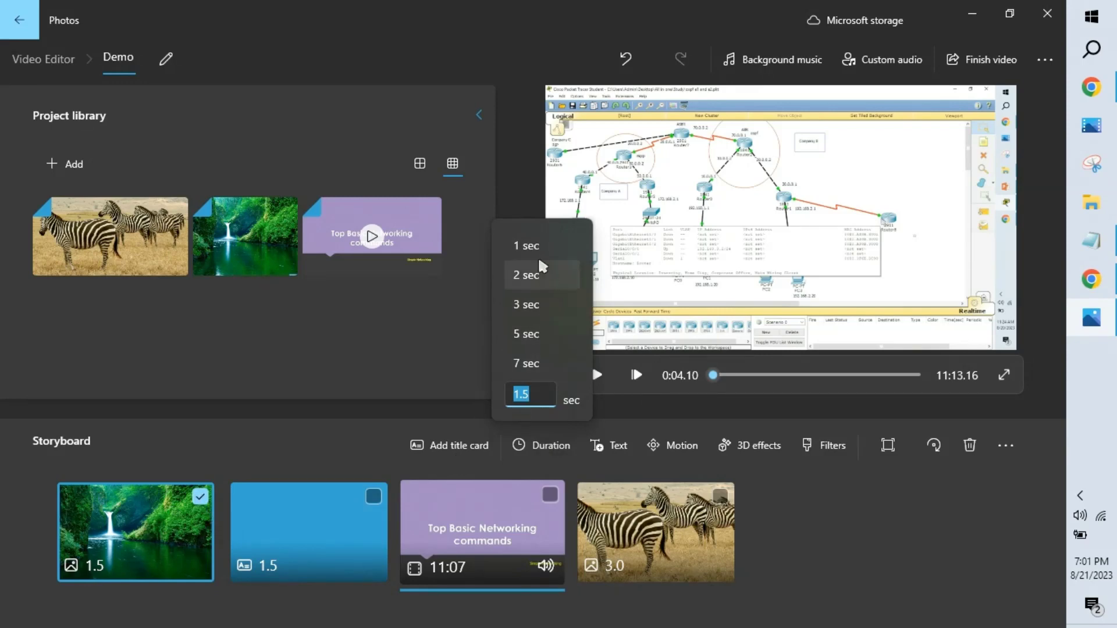
click(530, 364)
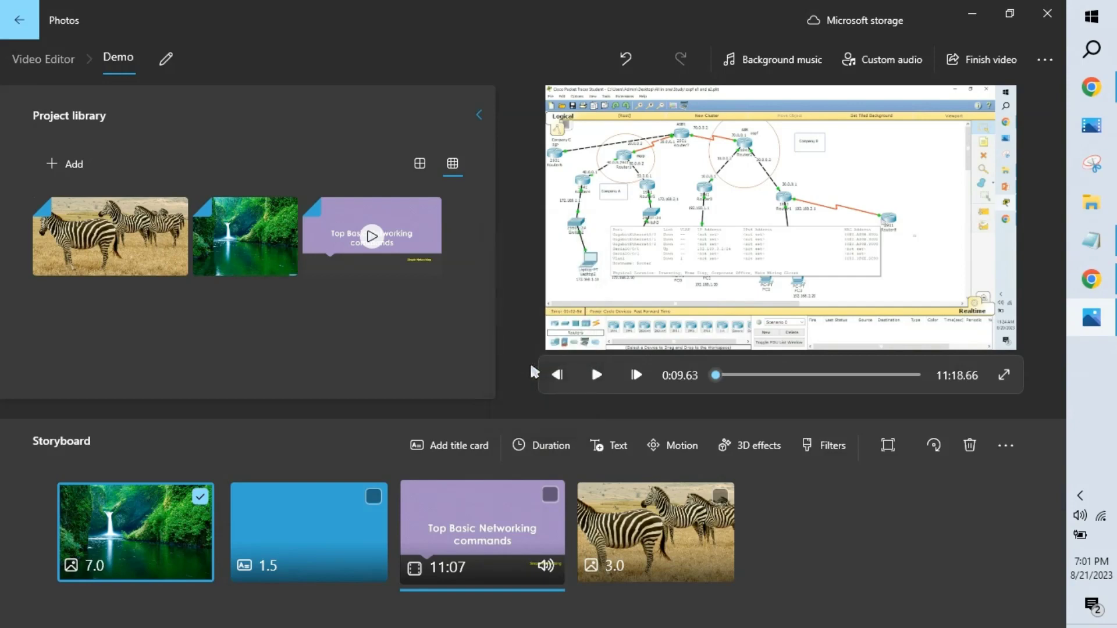
drag(716, 376, 701, 375)
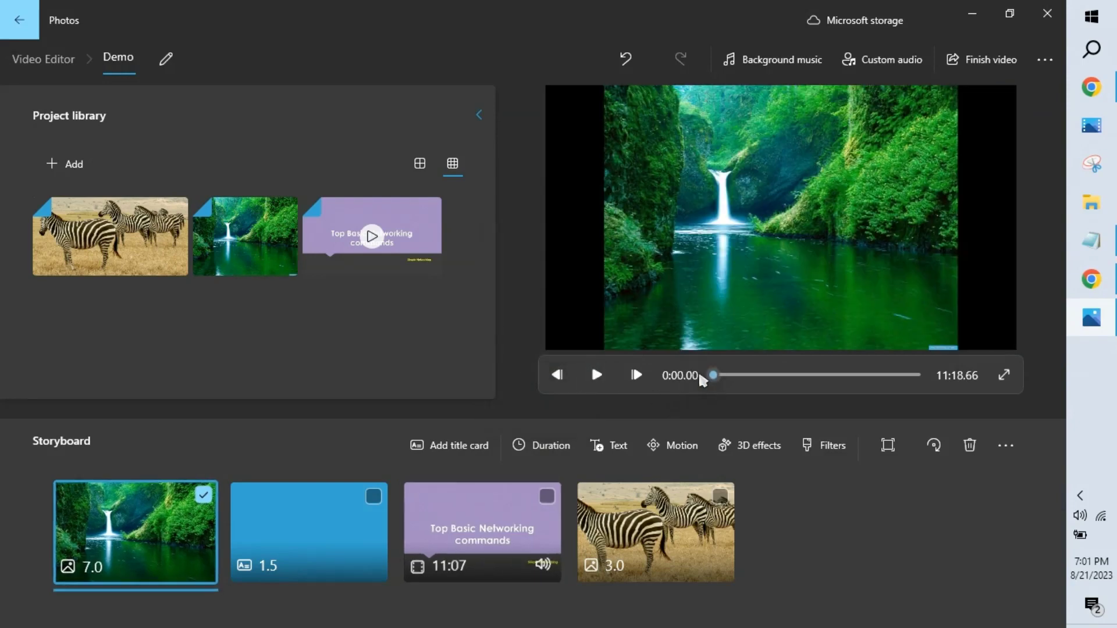
click(602, 375)
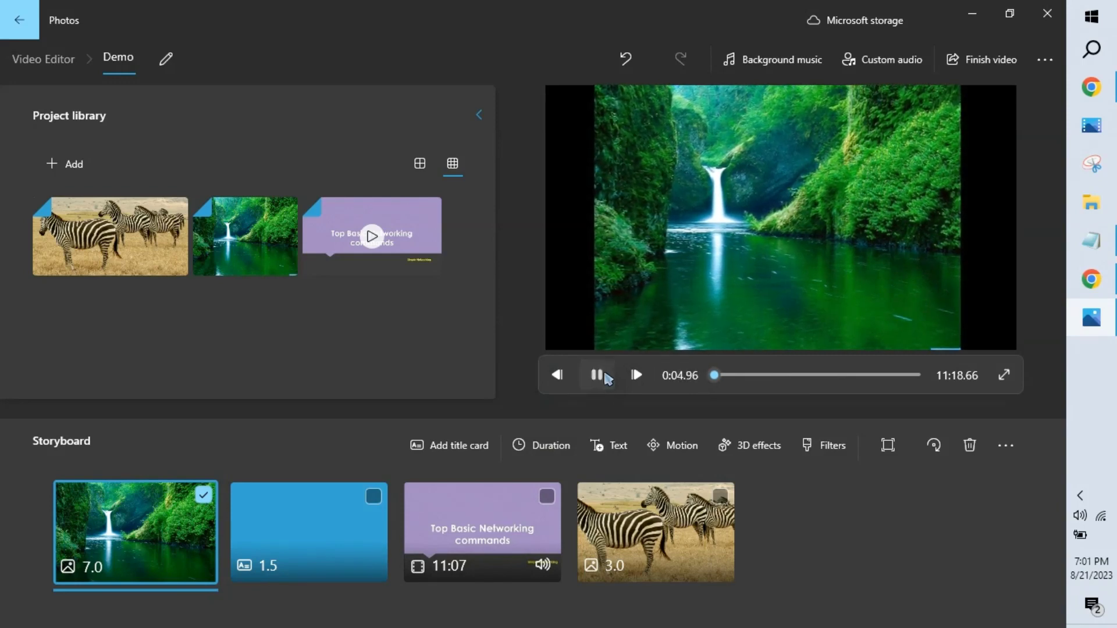
click(604, 377)
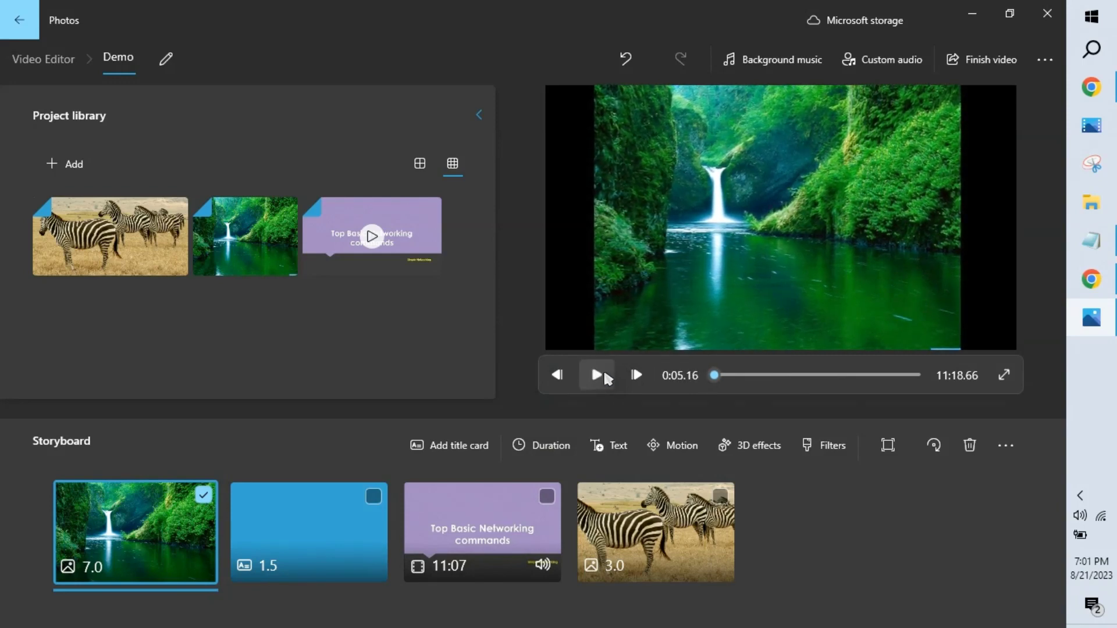
Step: Try the Energy, Loved, Joy, Inky and Brassy filters on the waterfall image
click(832, 448)
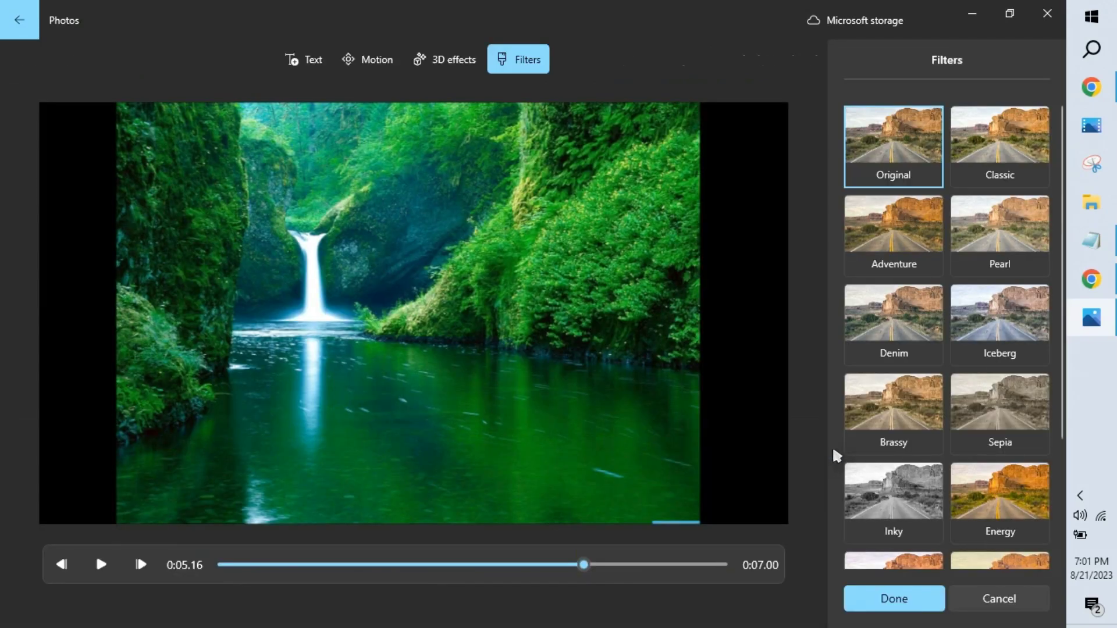
scroll(1064, 180, down, 2)
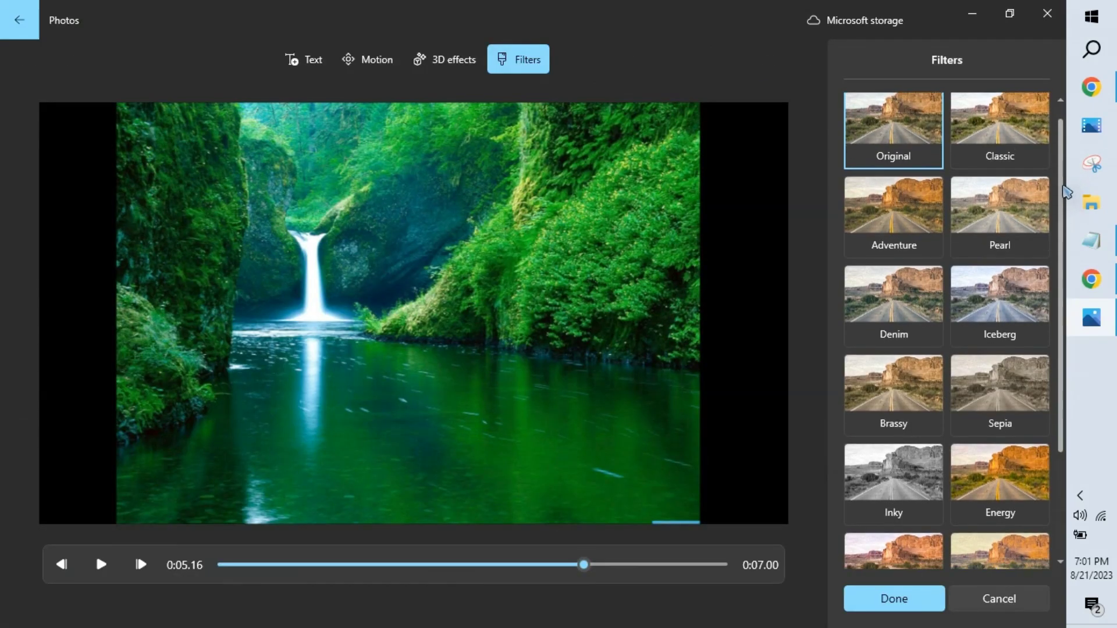
scroll(1065, 233, down, 5)
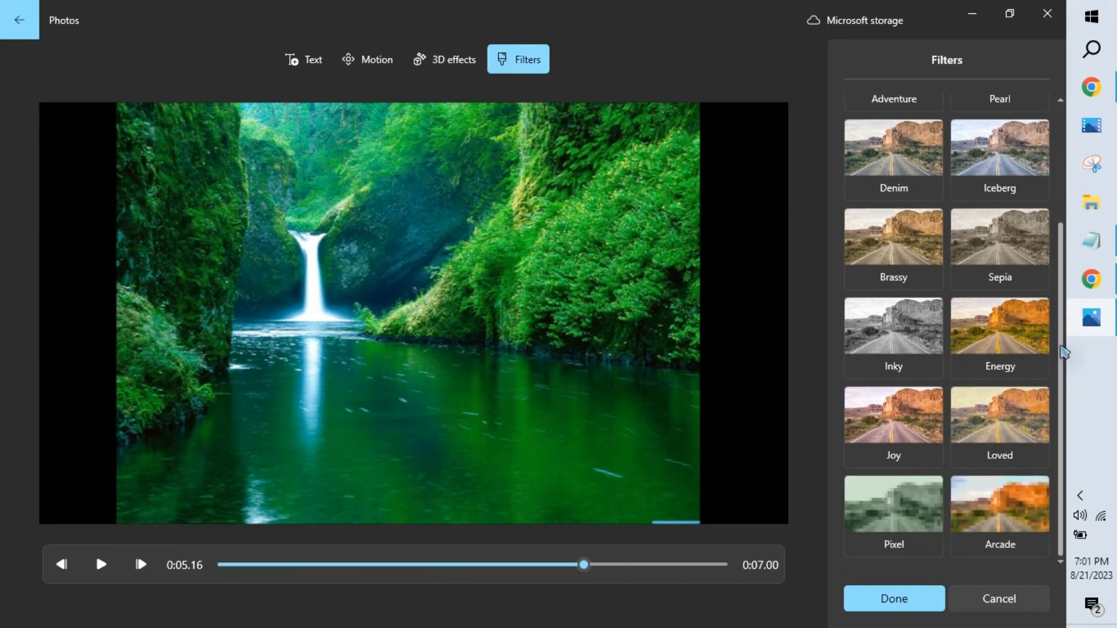
click(1013, 342)
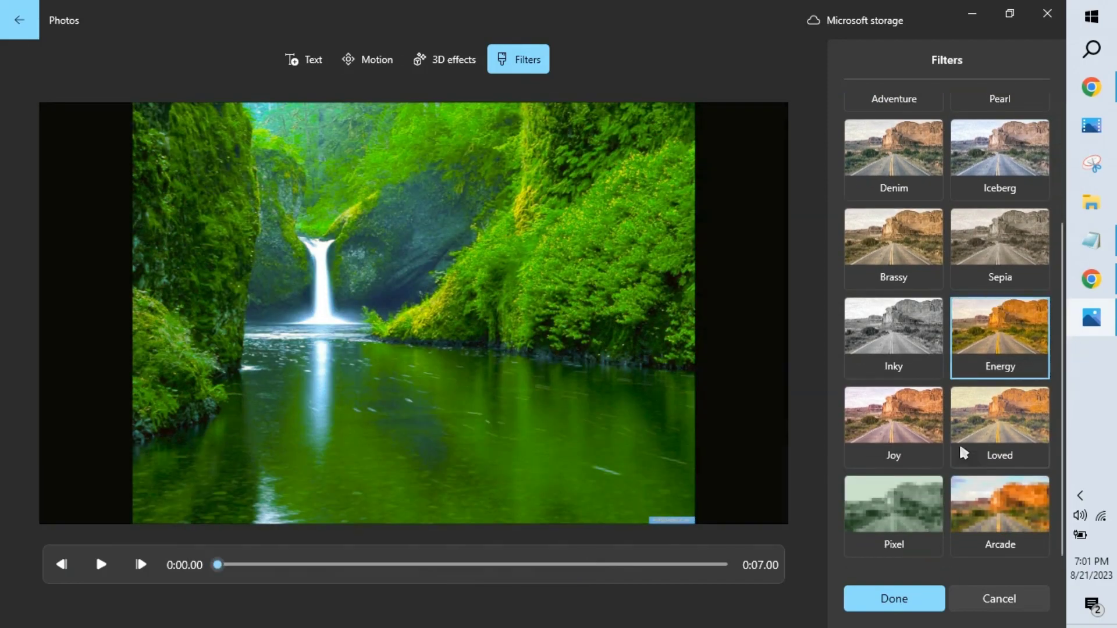
click(980, 427)
click(914, 418)
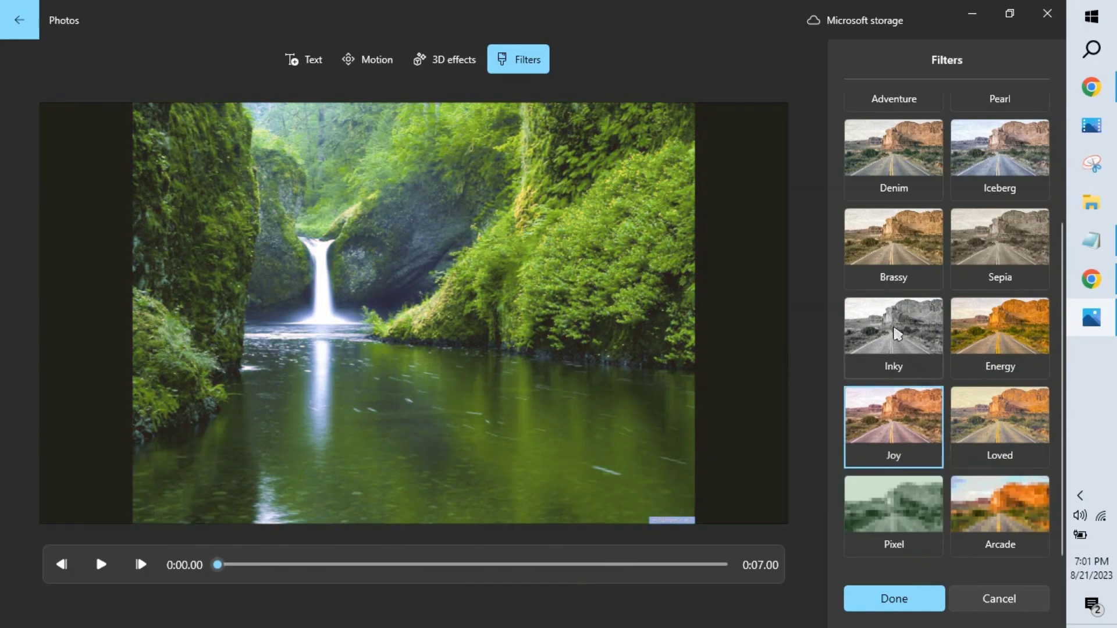
click(896, 333)
click(894, 241)
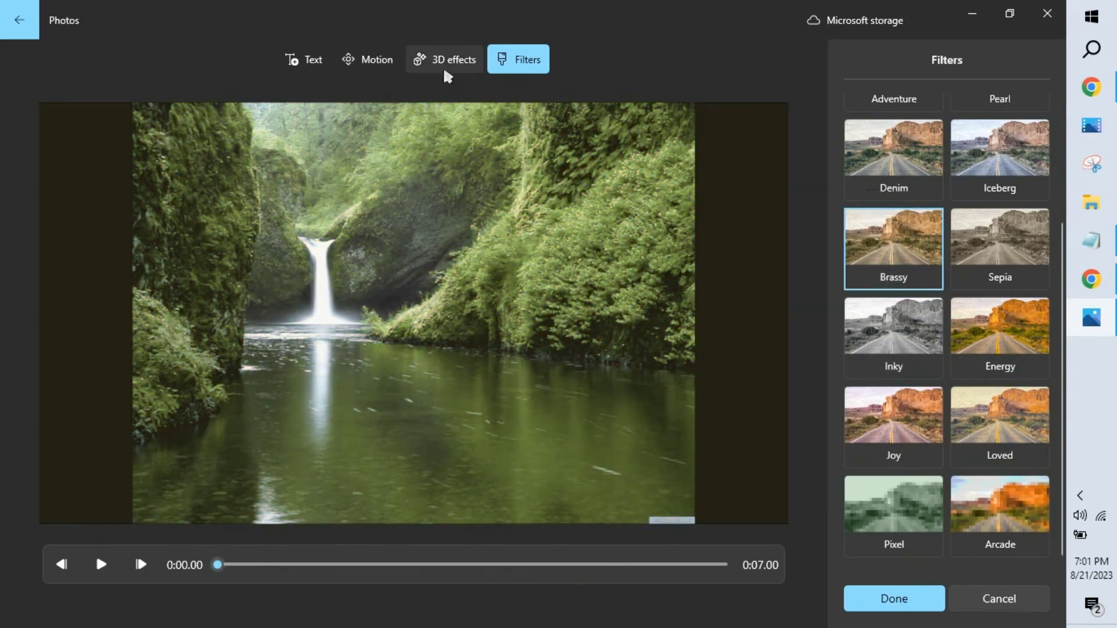
Step: Try the overlay text "Thank" on the waterfall image, clear it, and discard the unsaved filter and text changes
click(314, 61)
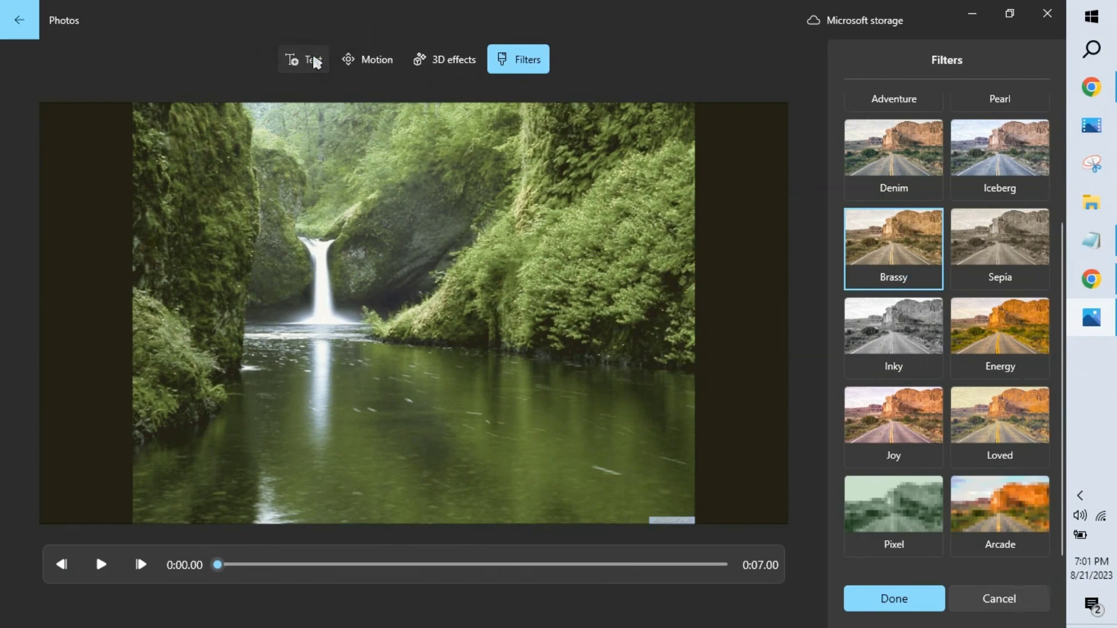
click(898, 124)
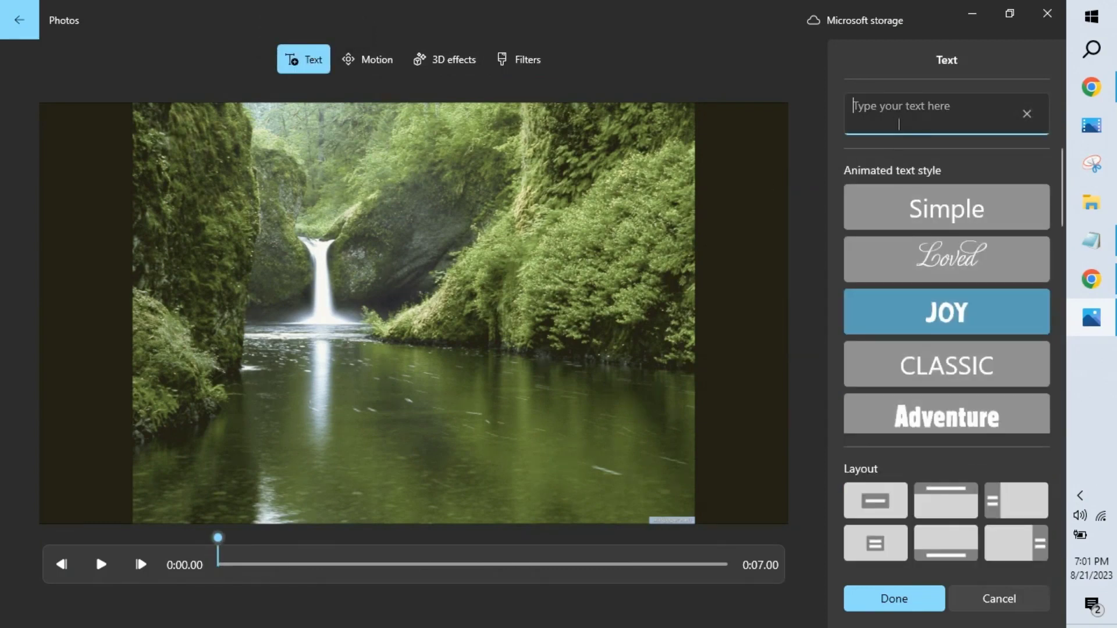
text(Thank)
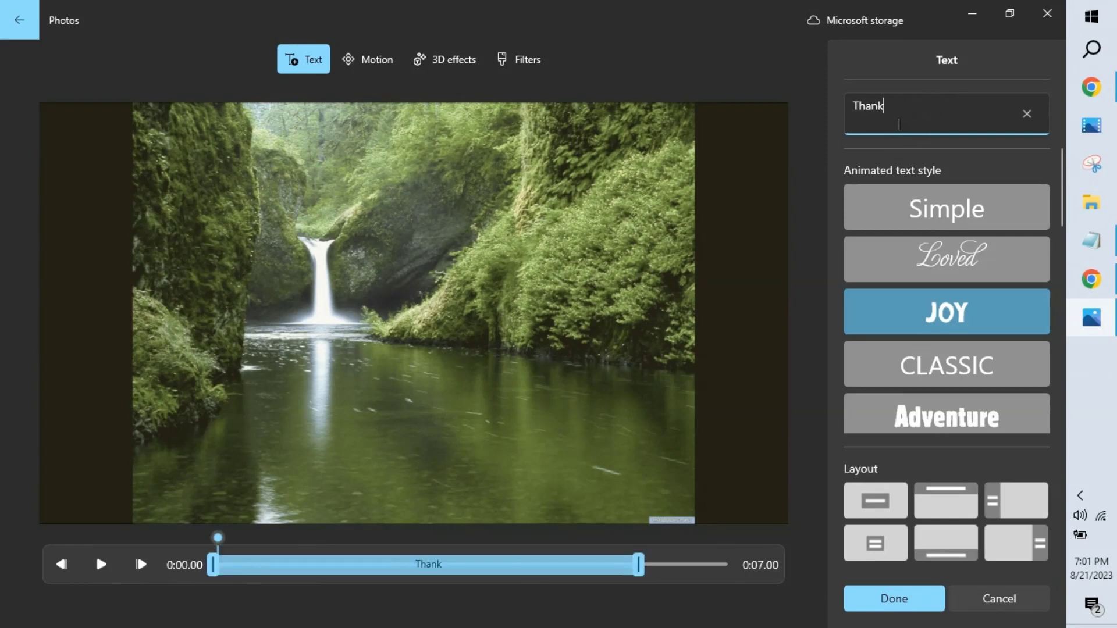
key(BackSpace)
key(BackSpace)
key(BackSpace)
key(BackSpace)
key(BackSpace)
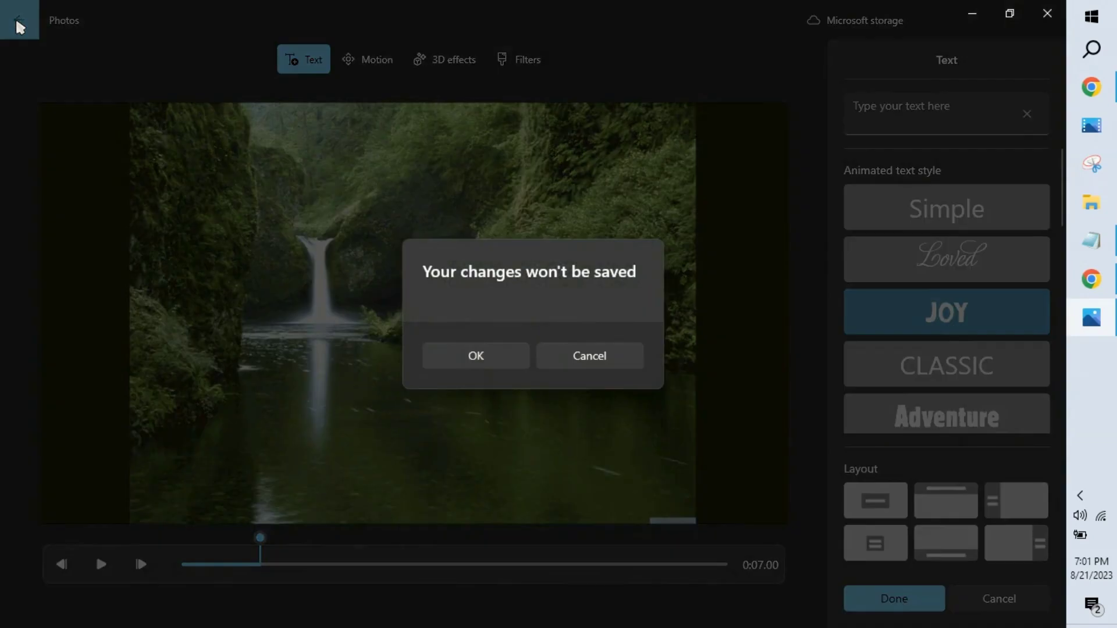
click(487, 369)
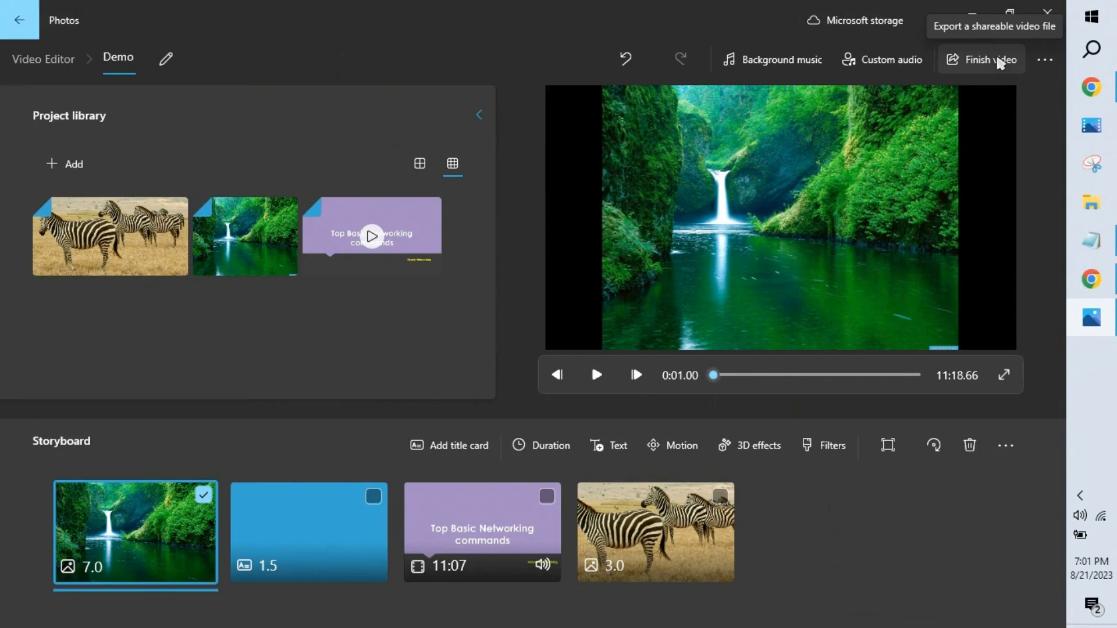
Step: Export the finished video at High 1080p quality with hardware-accelerated encoding, saving it as Demo.mp4 on the Desktop
click(998, 63)
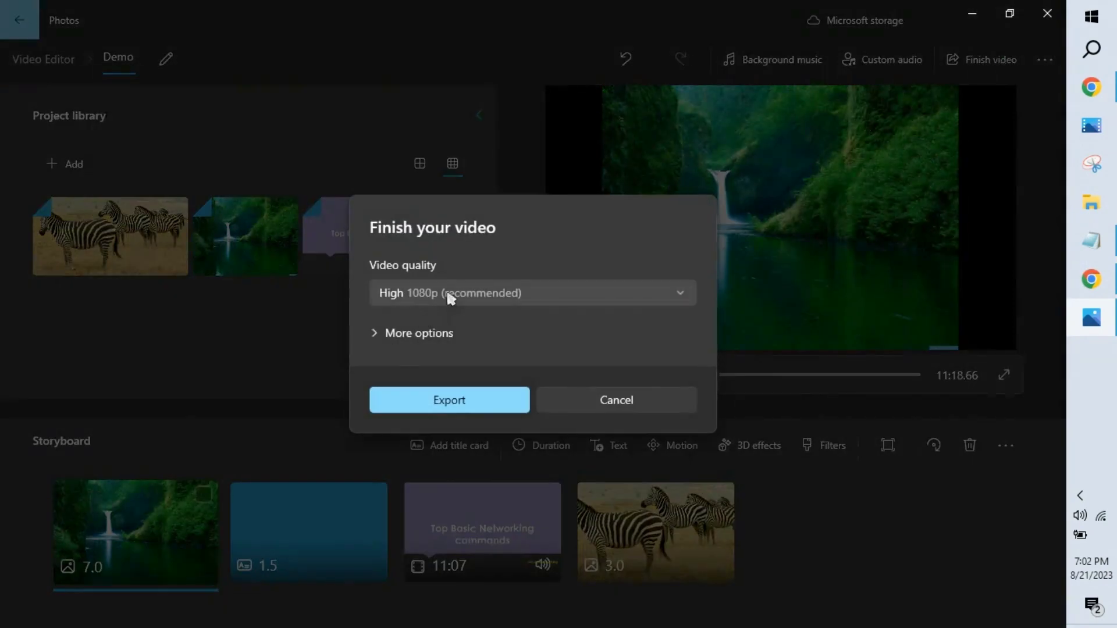
click(453, 294)
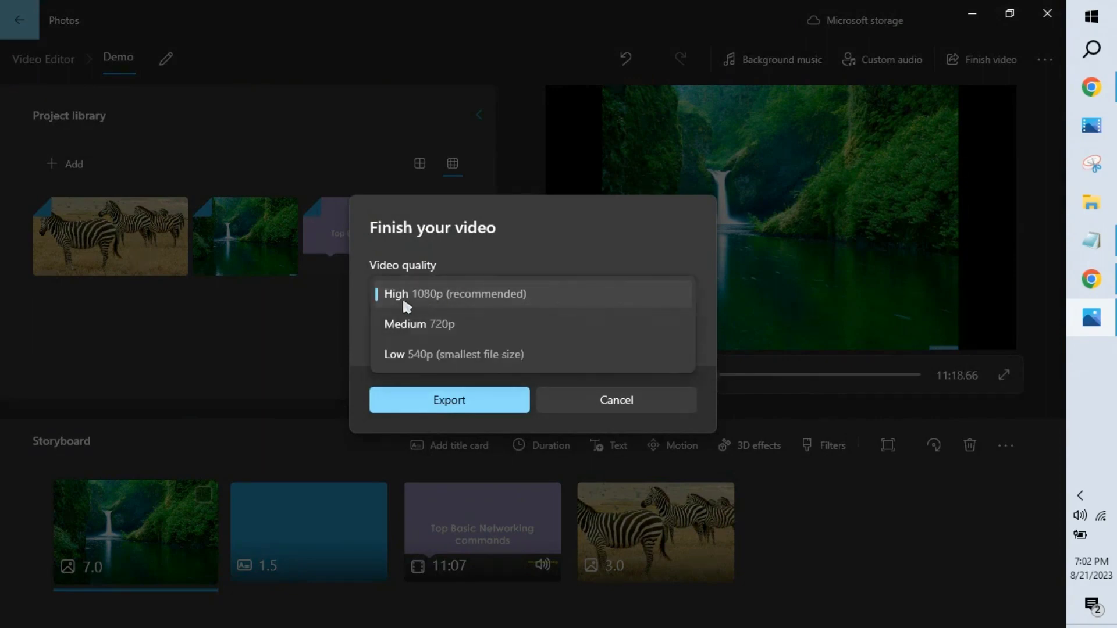
click(467, 297)
click(416, 335)
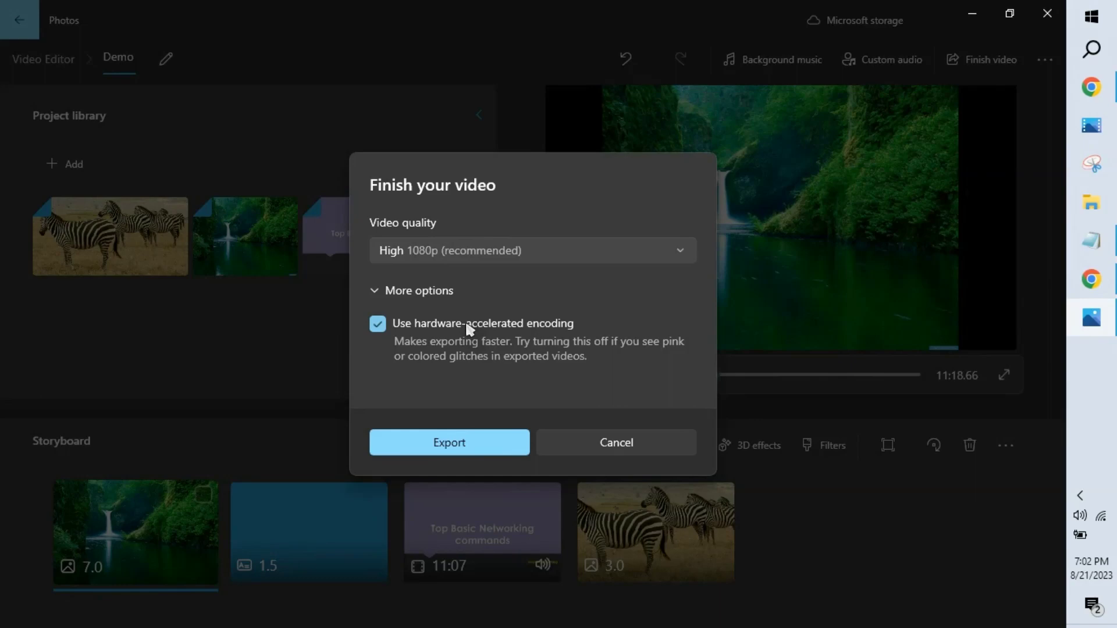
click(467, 451)
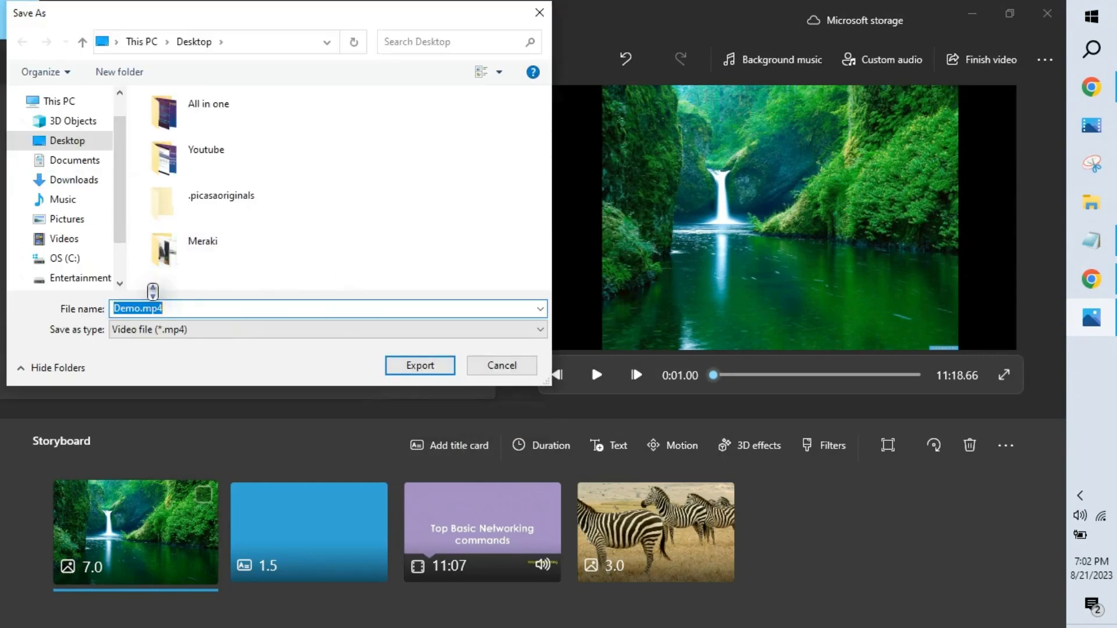
click(407, 366)
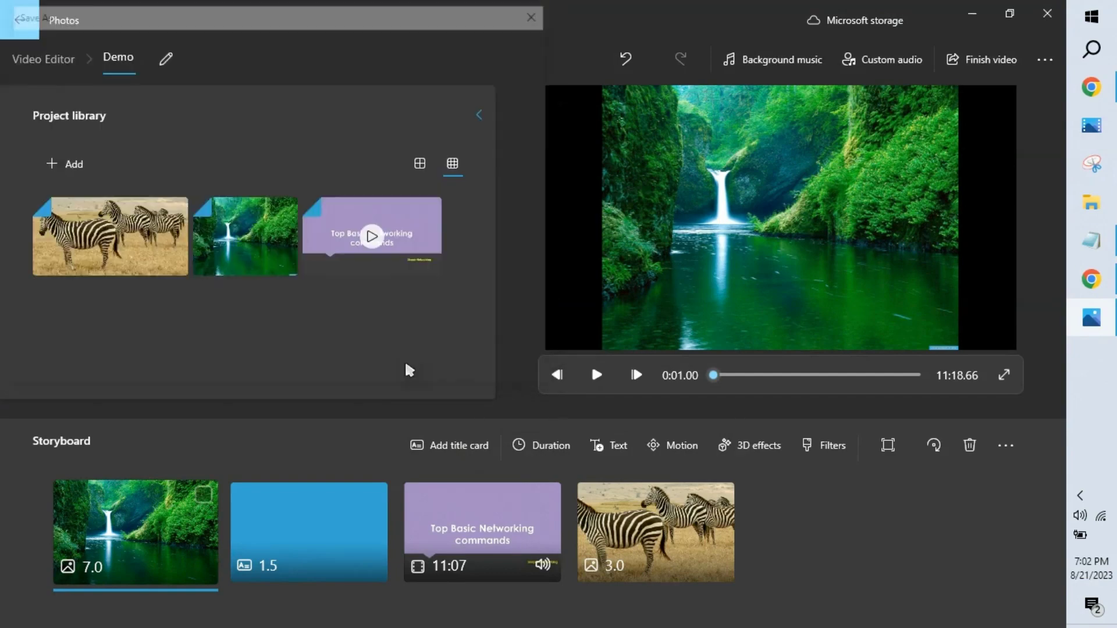